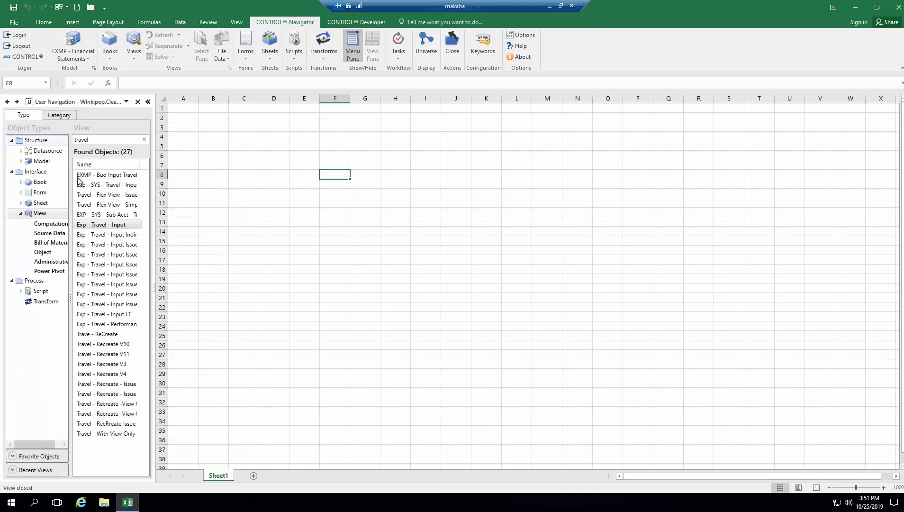
- Open the Exp - Travel - Input view and collapse the navigation pane to show more of the sheet
{"action": "right_click", "coordinate": [110, 228]}
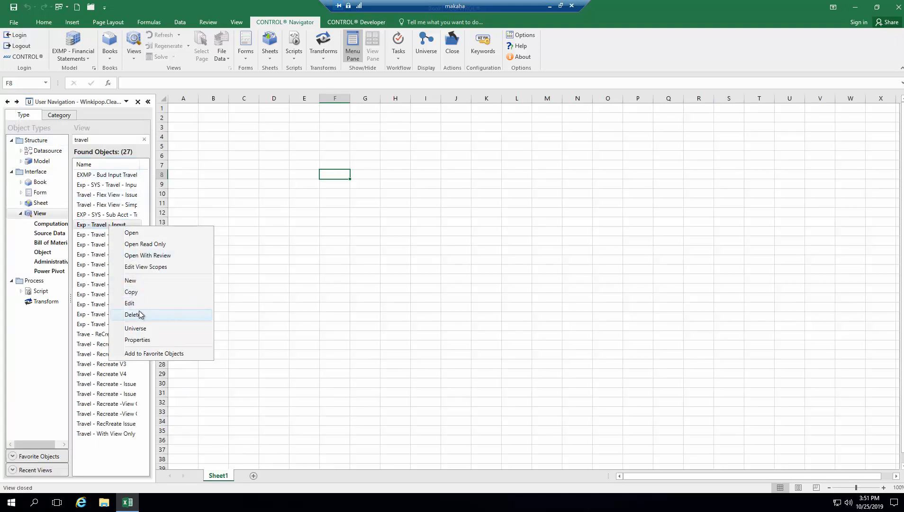
{"action": "left_click", "coordinate": [149, 234]}
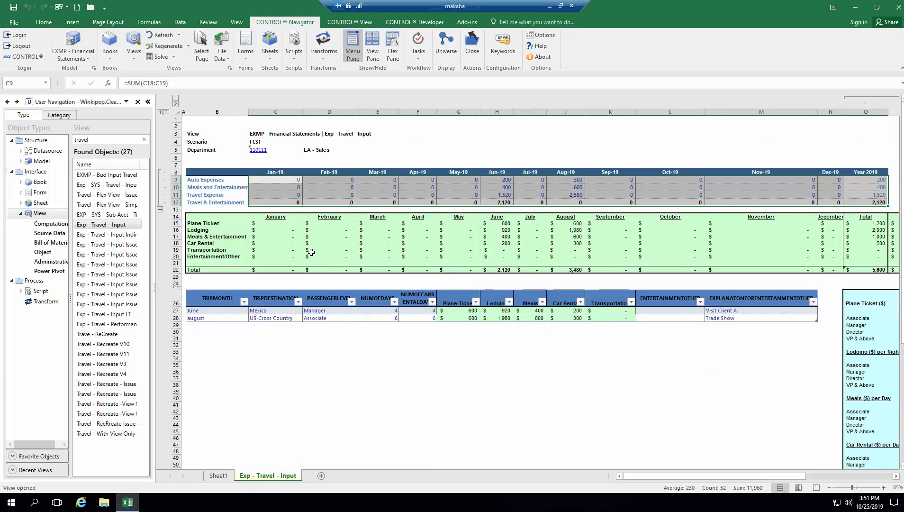
{"action": "left_click", "coordinate": [279, 251]}
{"action": "left_click", "coordinate": [148, 101]}
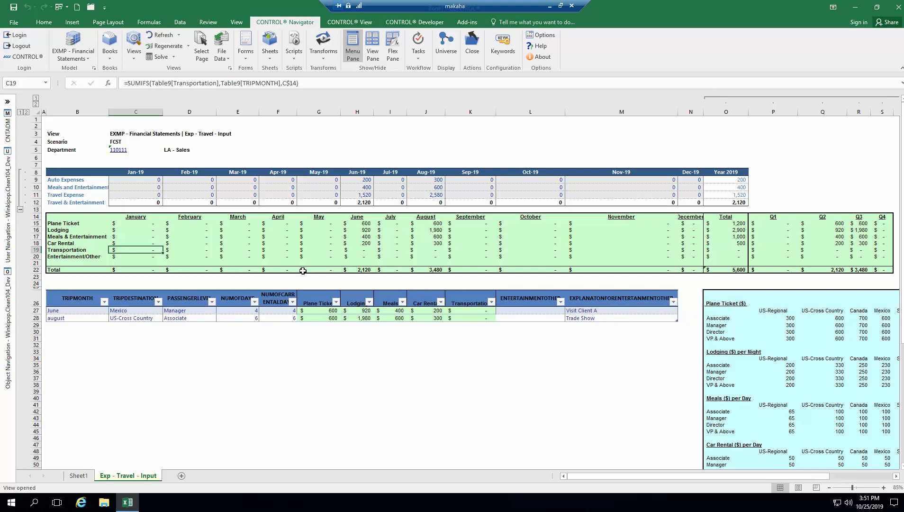
- Collapse the monthly account rows and examine the trip detail table's month, destination, number-of-days and plane ticket cells
{"action": "left_click", "coordinate": [21, 210]}
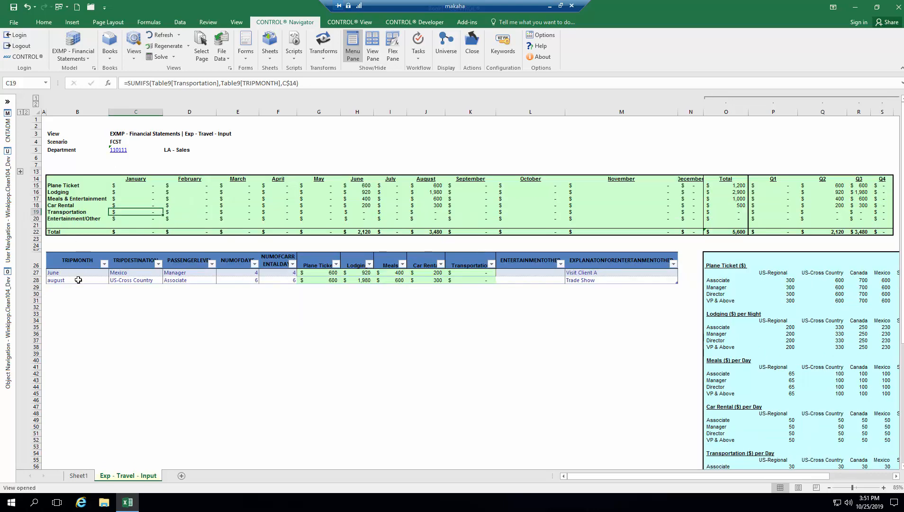
{"action": "left_click_drag", "start_coordinate": [78, 262], "coordinate": [645, 284]}
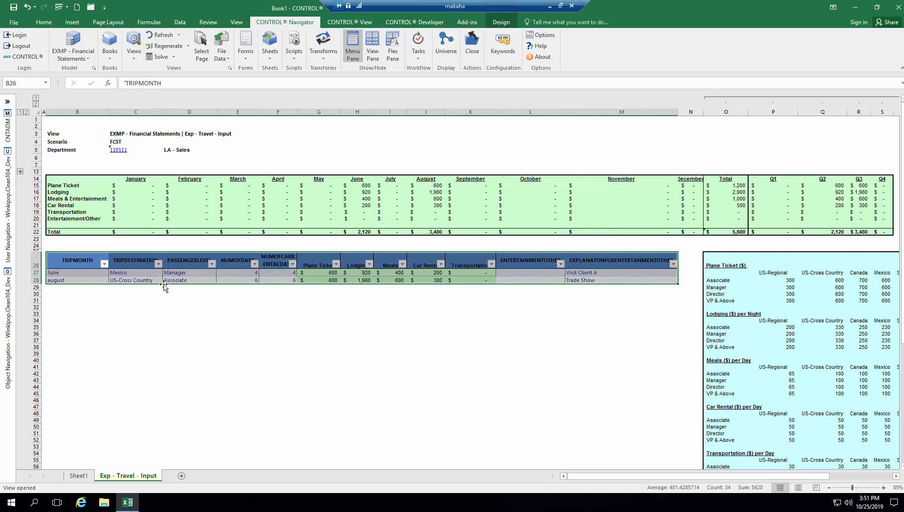
{"action": "left_click", "coordinate": [88, 274]}
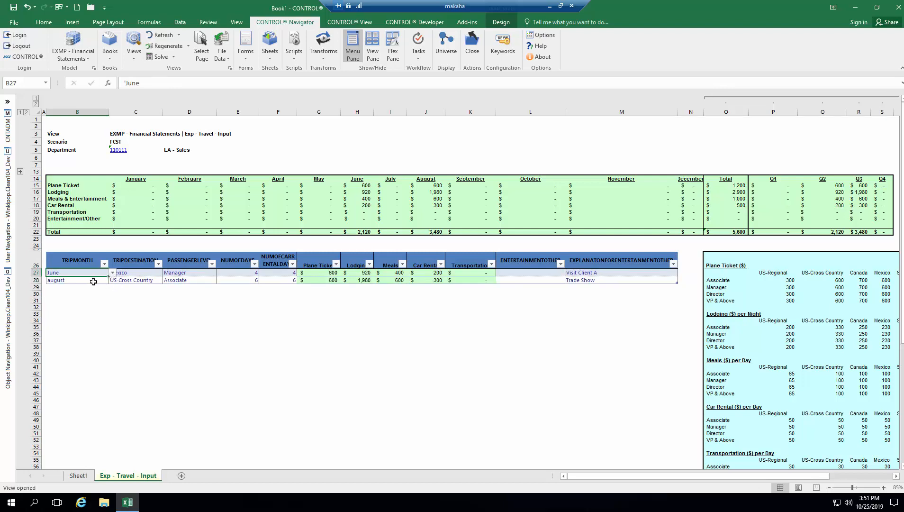
{"action": "left_click", "coordinate": [141, 279]}
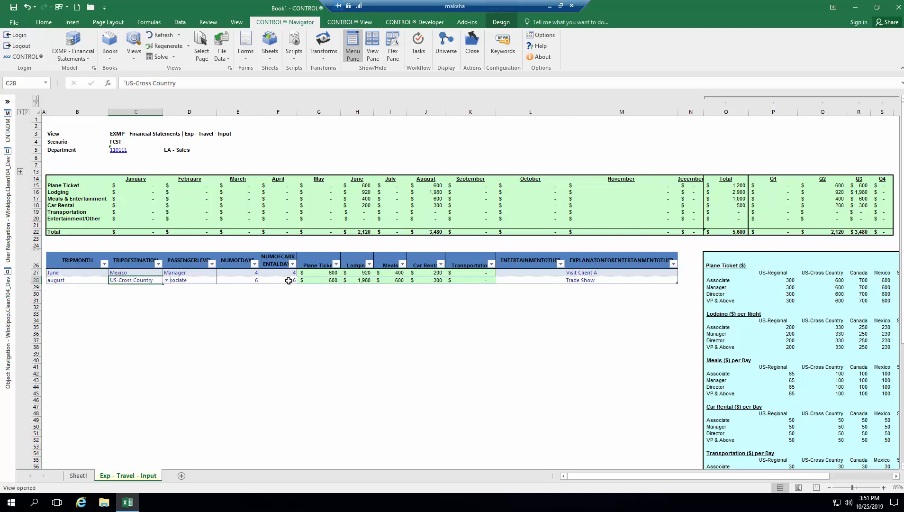
{"action": "left_click", "coordinate": [248, 278]}
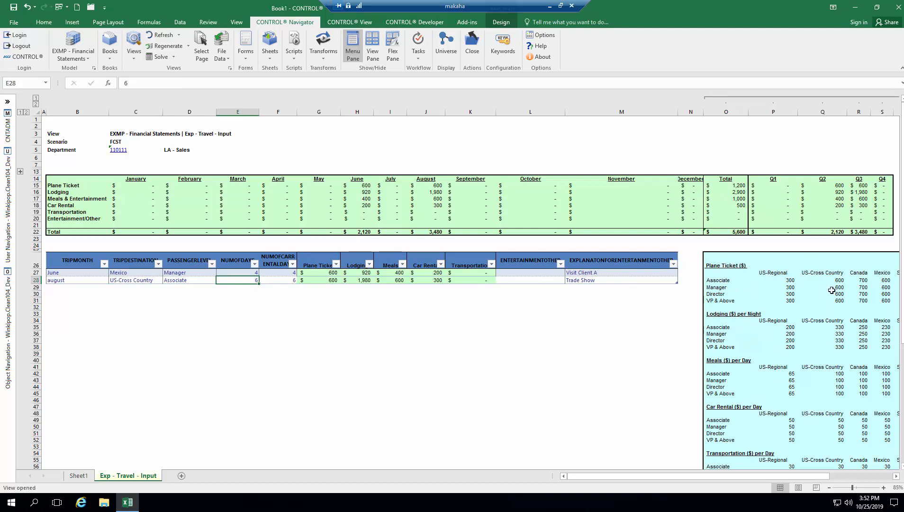
{"action": "left_click", "coordinate": [330, 274]}
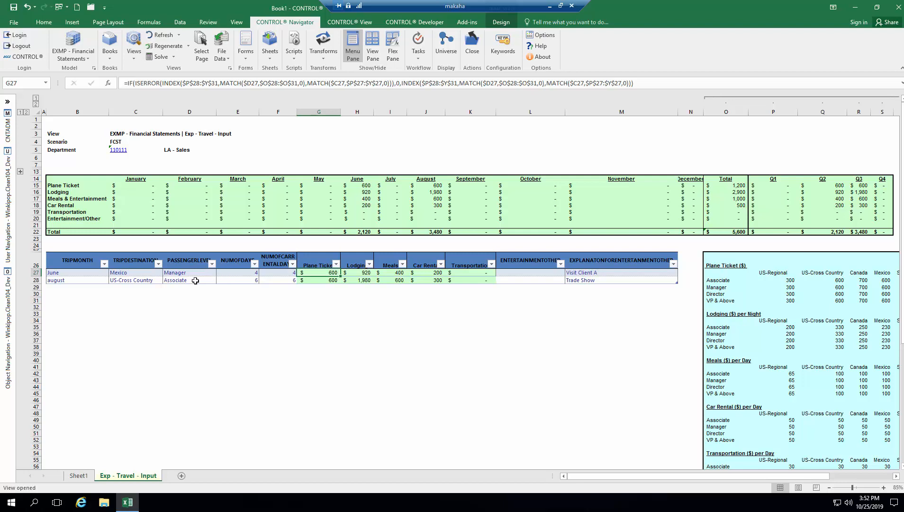
- Examine the trip table's input columns, its calculated cost columns and the monthly summary by expense type
{"action": "left_click_drag", "start_coordinate": [89, 264], "coordinate": [271, 283]}
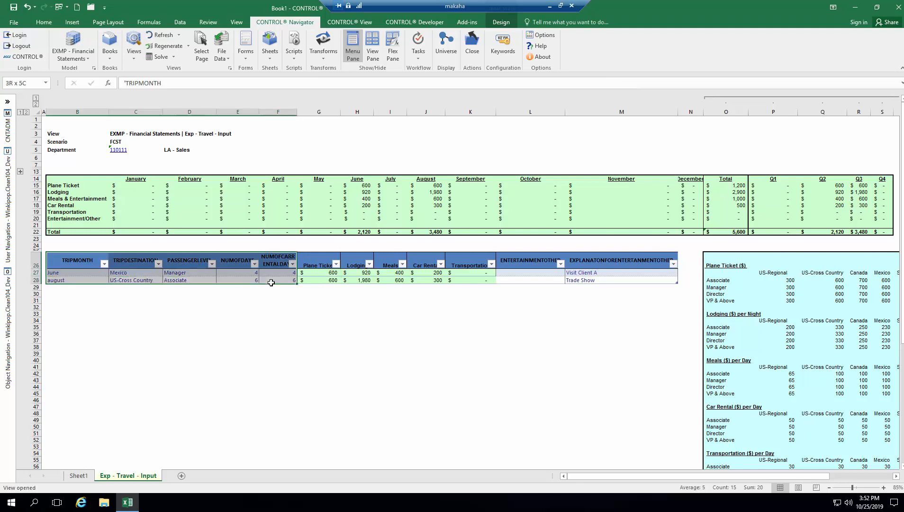
{"action": "left_click_drag", "start_coordinate": [530, 266], "coordinate": [607, 280]}
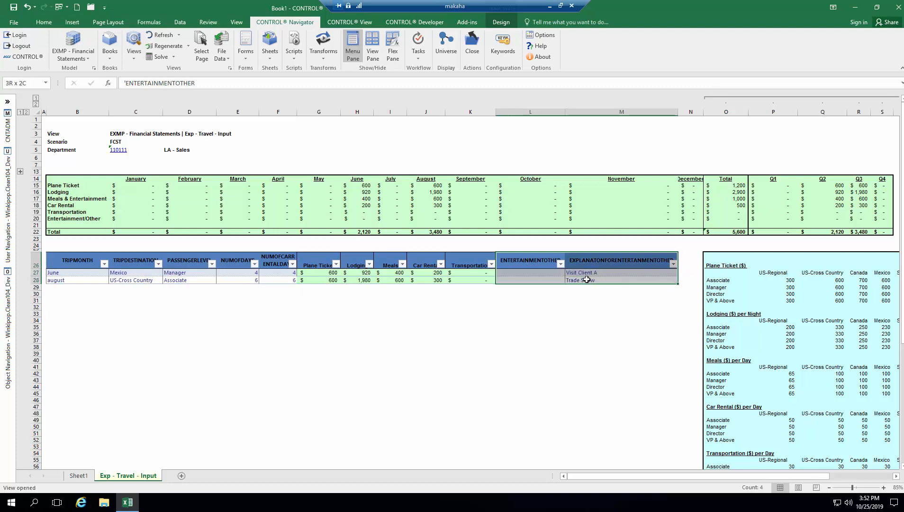
{"action": "left_click_drag", "start_coordinate": [309, 267], "coordinate": [467, 280]}
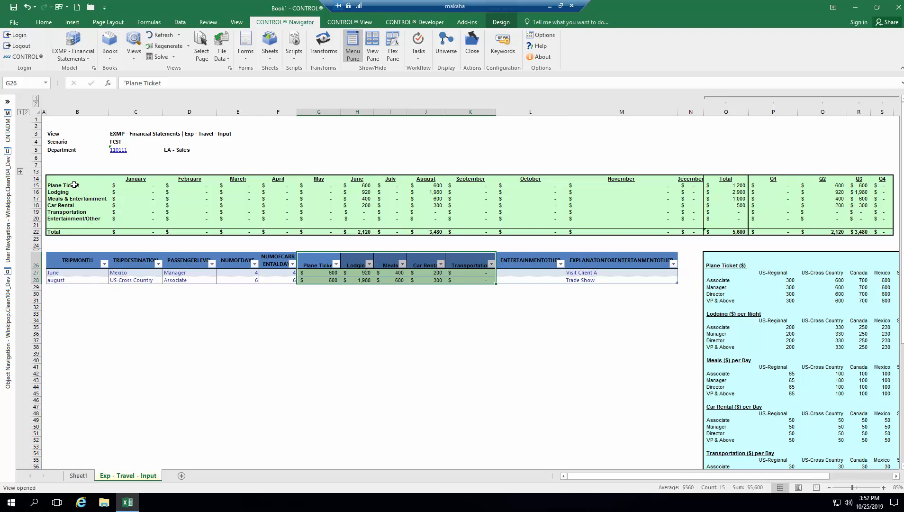
{"action": "left_click_drag", "start_coordinate": [71, 186], "coordinate": [670, 230]}
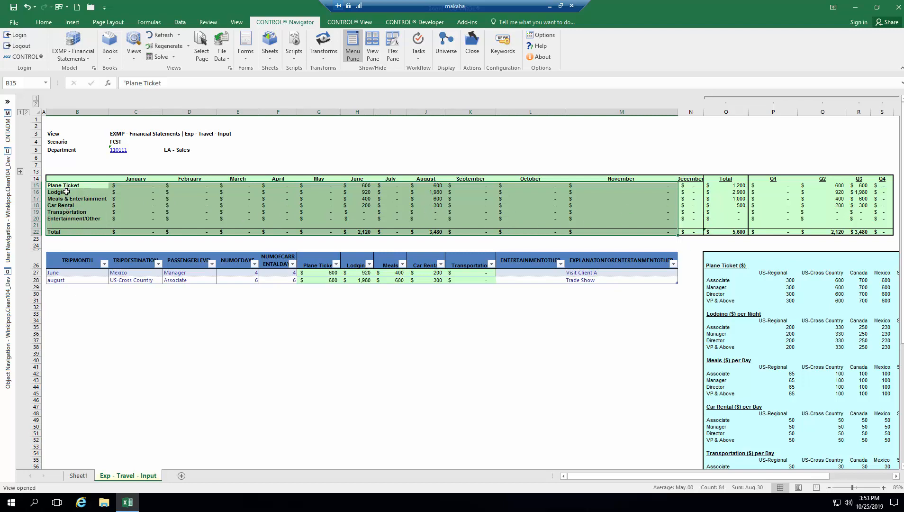
- Expand the monthly account rows and examine the formulas for Auto Expenses, Meals and Entertainment, and Travel Expense
{"action": "left_click", "coordinate": [21, 172]}
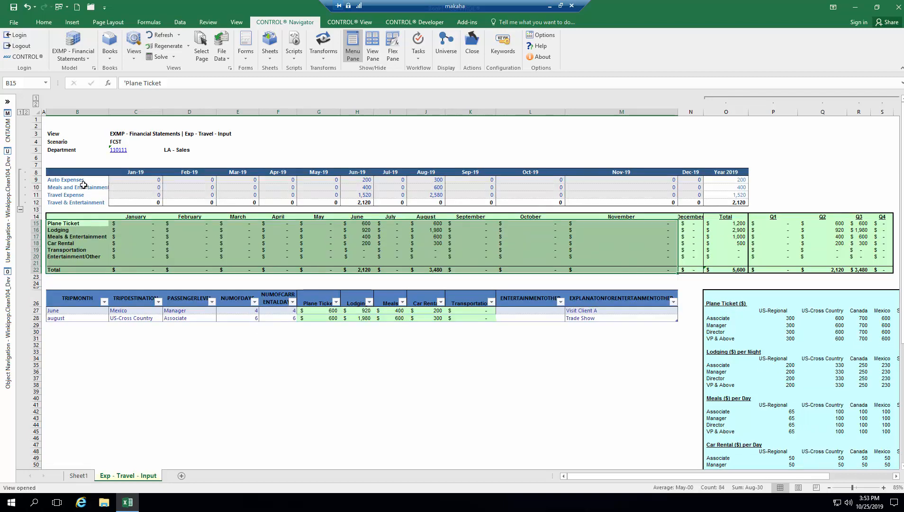
{"action": "left_click", "coordinate": [126, 180]}
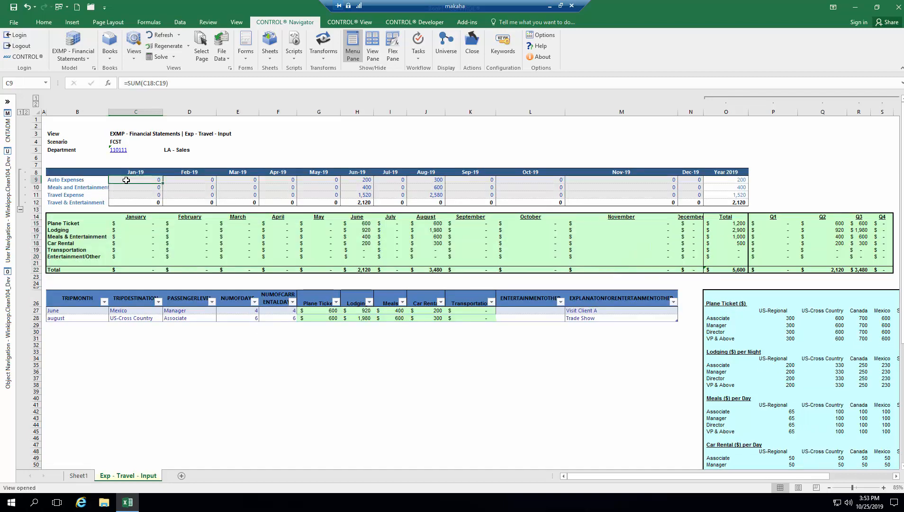
{"action": "left_click_drag", "start_coordinate": [127, 187], "coordinate": [692, 195]}
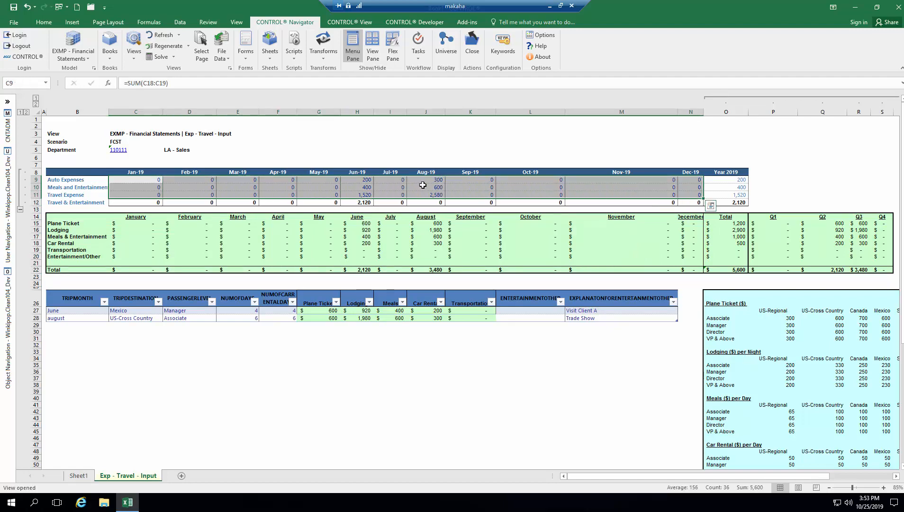
{"action": "left_click", "coordinate": [149, 191]}
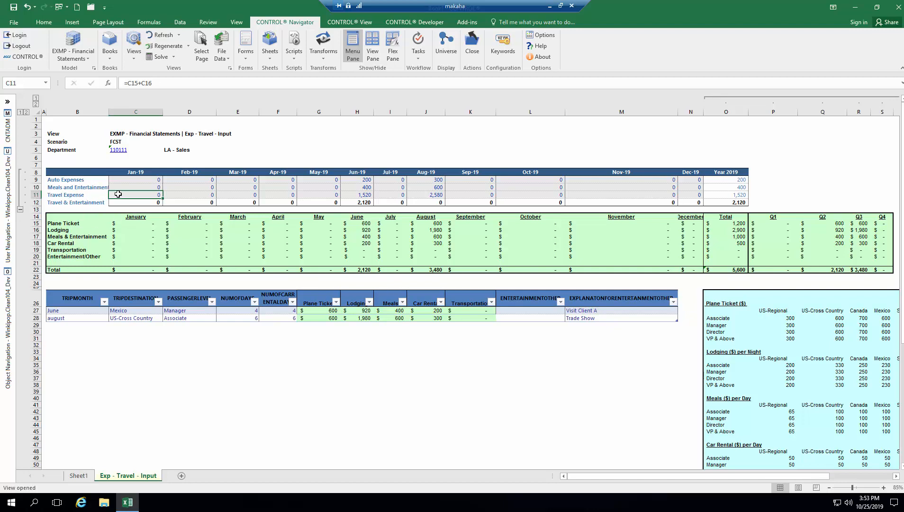
- Look through the Department selection list down to LA - Sales and accept the list
{"action": "left_click", "coordinate": [119, 150]}
{"action": "scroll", "coordinate": [338, 232], "scroll_direction": "down", "scroll_amount": 12}
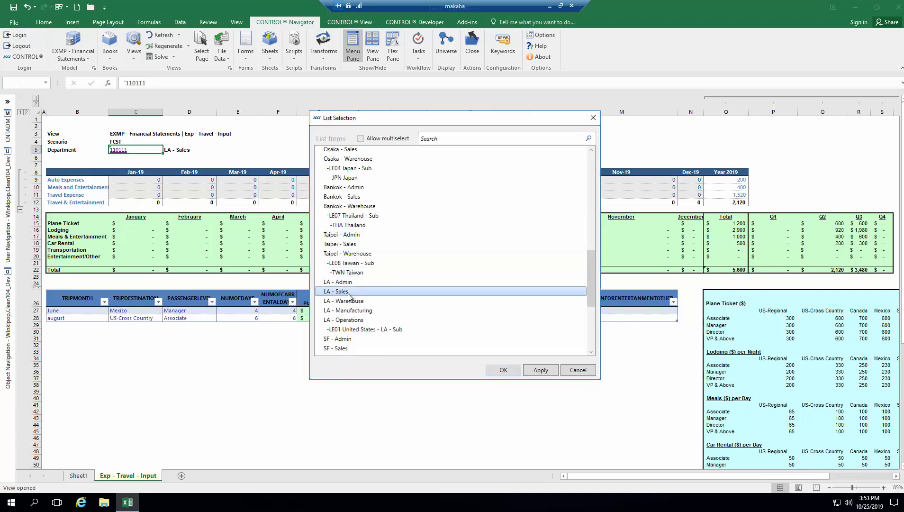
{"action": "left_click", "coordinate": [503, 370]}
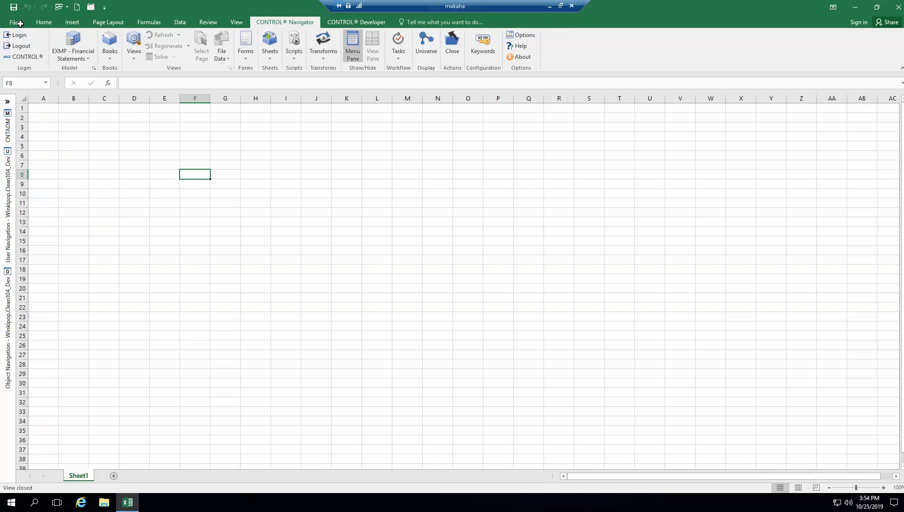
- Browse to the My Short Cut folder and open the workbook containing the Memo - T & E sheet
{"action": "left_click", "coordinate": [19, 23]}
{"action": "left_click", "coordinate": [25, 82]}
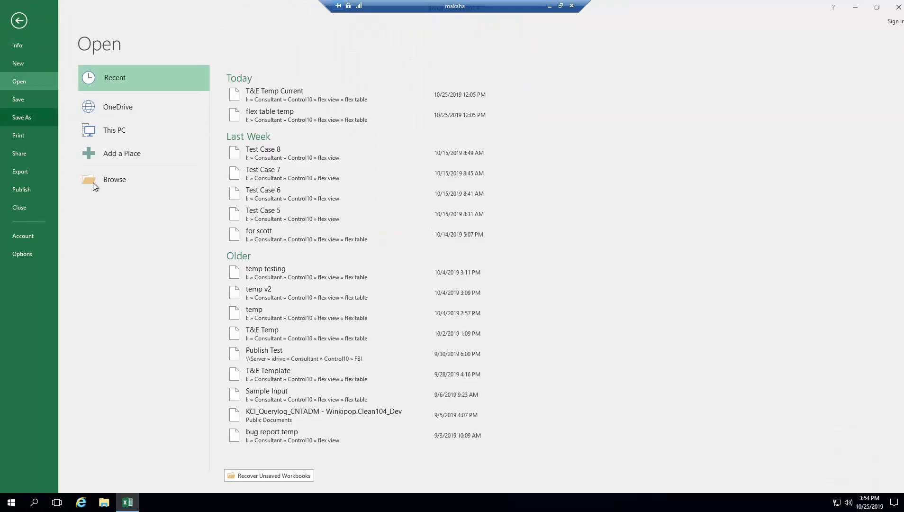
{"action": "left_click", "coordinate": [127, 176]}
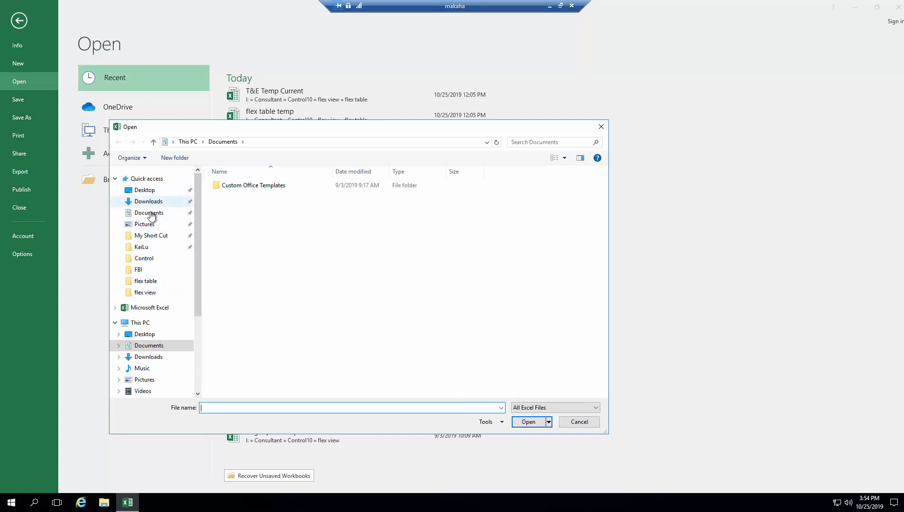
{"action": "left_click", "coordinate": [153, 236]}
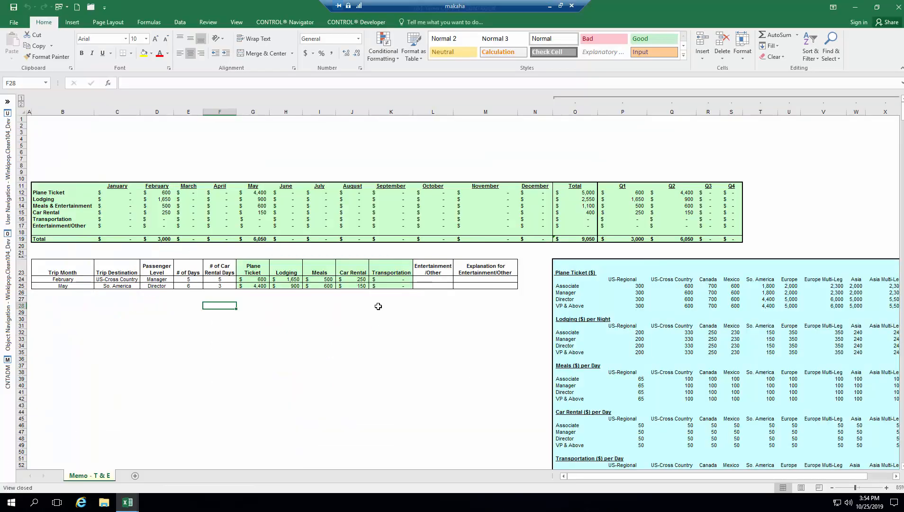
- Examine the Memo - T & E sheet's monthly summary formulas, trip detail rows and travel rate tables
{"action": "left_click", "coordinate": [229, 218]}
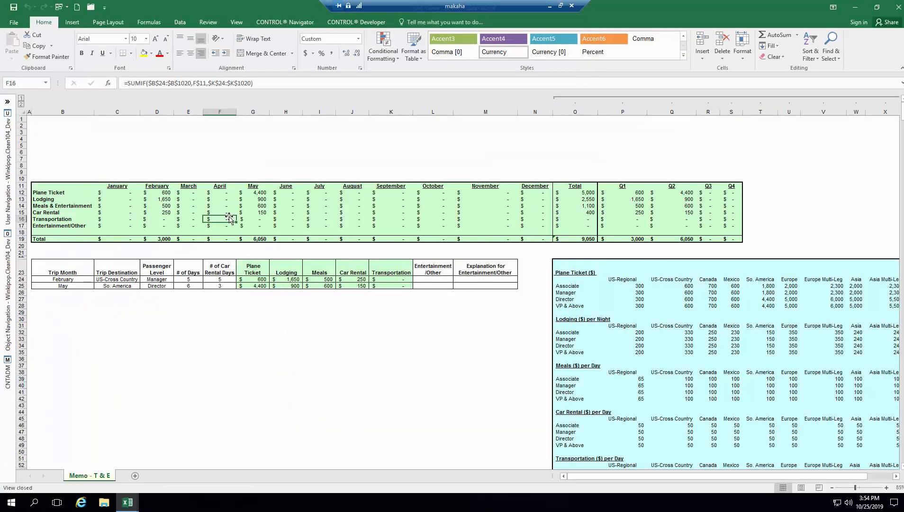
{"action": "key", "text": "Home"}
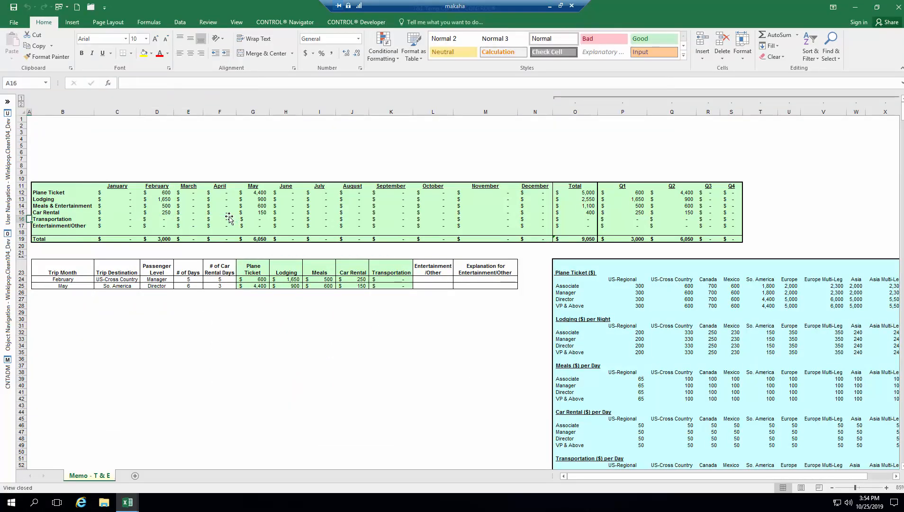
{"action": "left_click_drag", "start_coordinate": [64, 186], "coordinate": [587, 239]}
{"action": "left_click", "coordinate": [219, 219]}
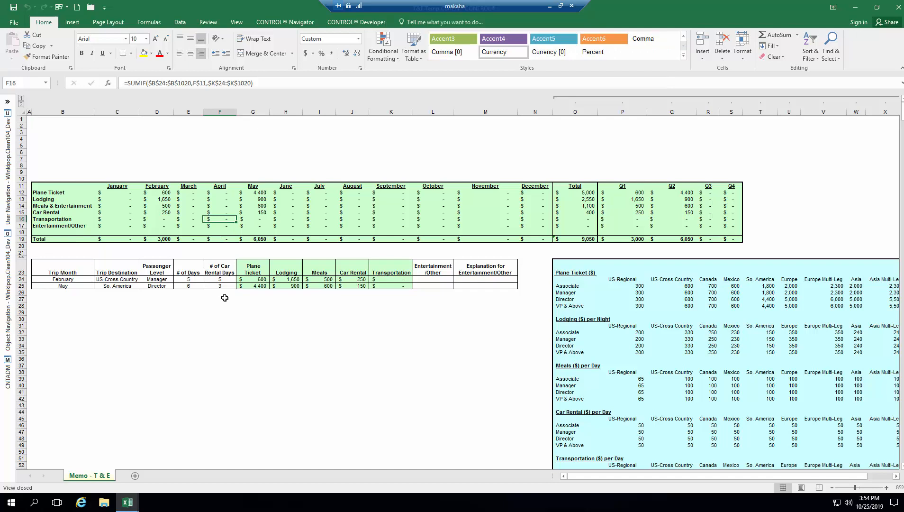
{"action": "left_click", "coordinate": [80, 279]}
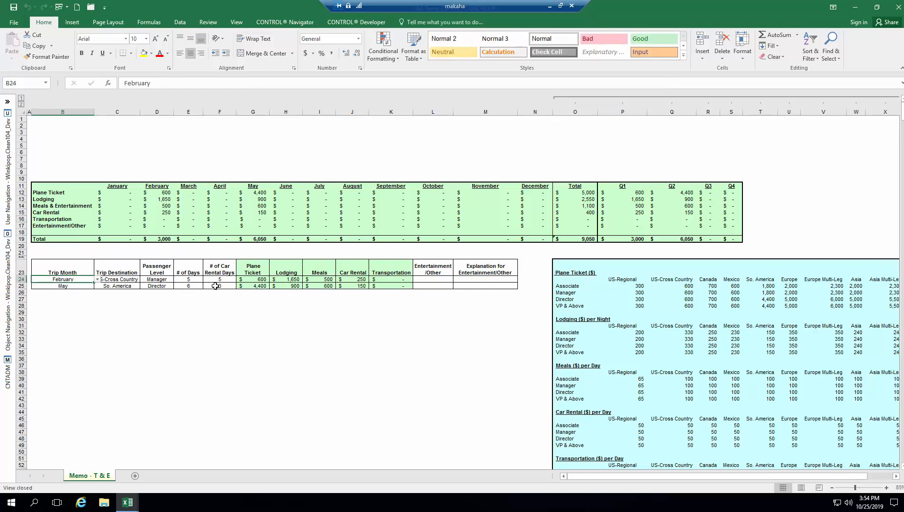
{"action": "left_click", "coordinate": [250, 282]}
{"action": "left_click", "coordinate": [308, 284]}
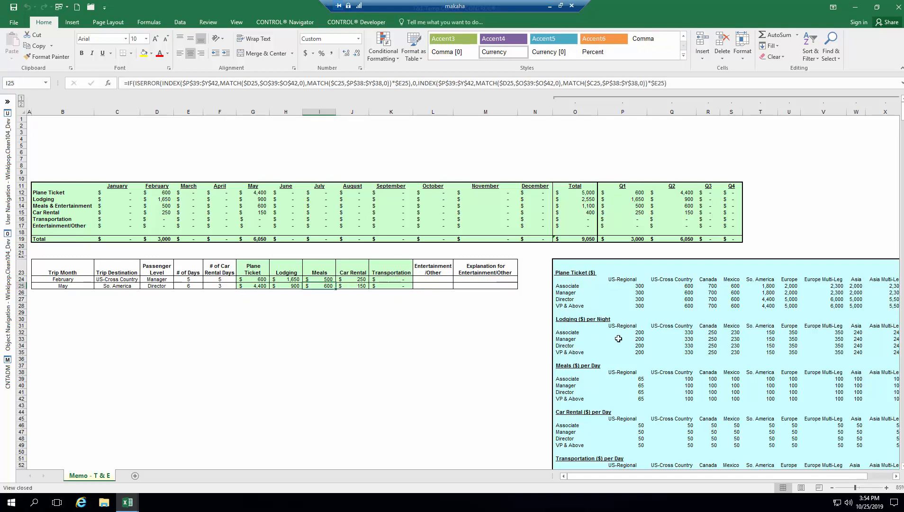
{"action": "left_click_drag", "start_coordinate": [585, 268], "coordinate": [587, 333]}
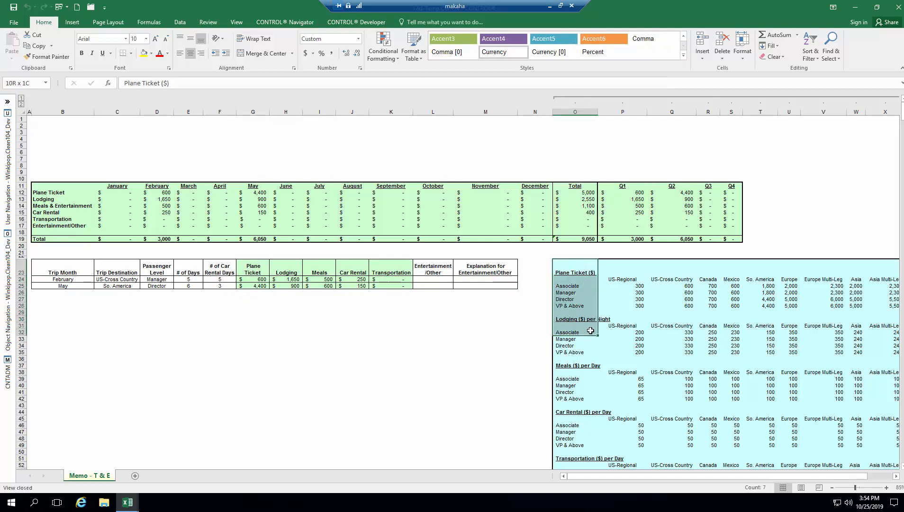
{"action": "left_click", "coordinate": [221, 308]}
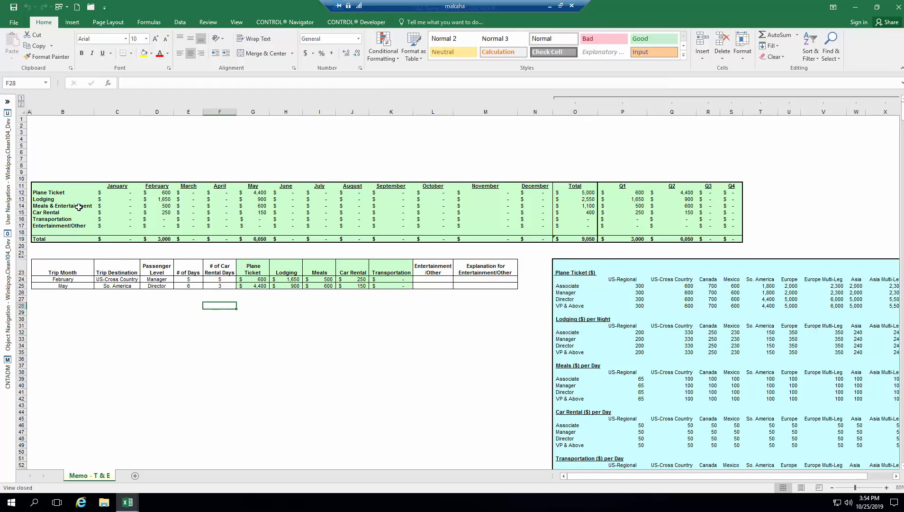
- Examine the blank rows above the monthly summary, the trip input columns and the list of travel views
{"action": "left_click_drag", "start_coordinate": [52, 138], "coordinate": [681, 160]}
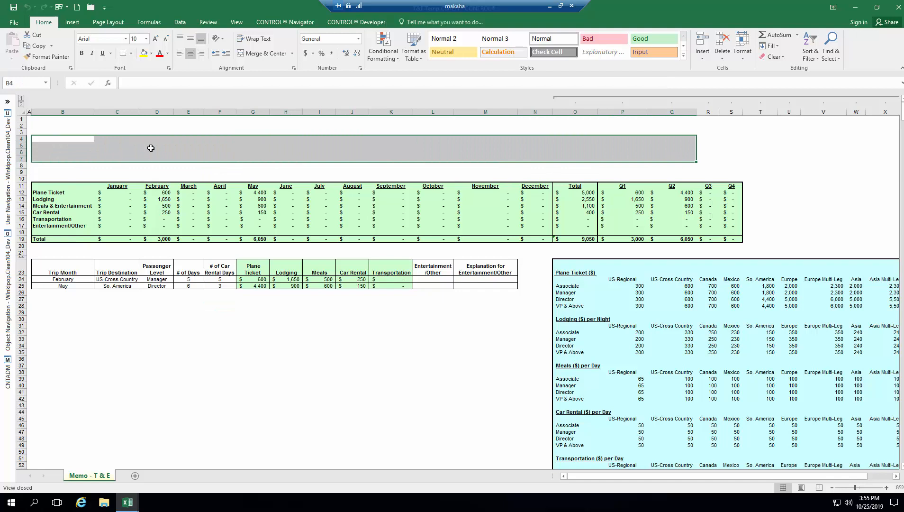
{"action": "left_click_drag", "start_coordinate": [52, 265], "coordinate": [225, 285]}
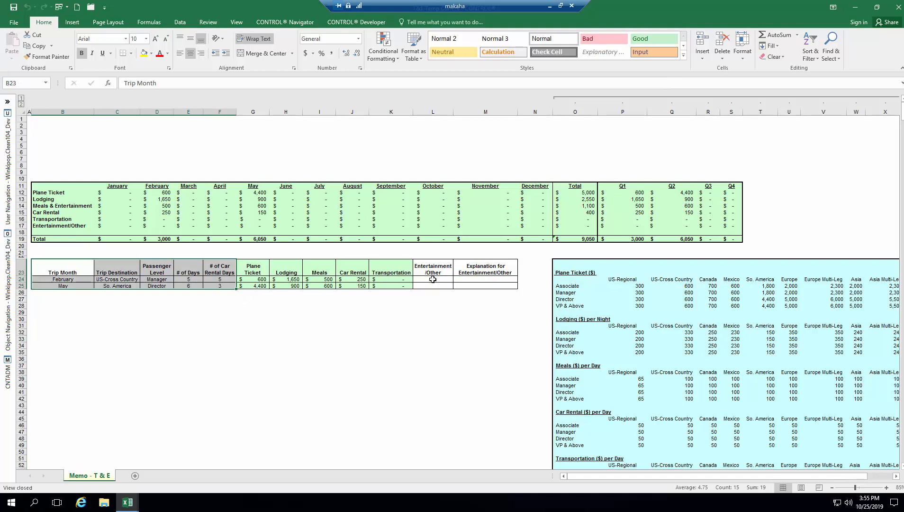
{"action": "left_click", "coordinate": [8, 102]}
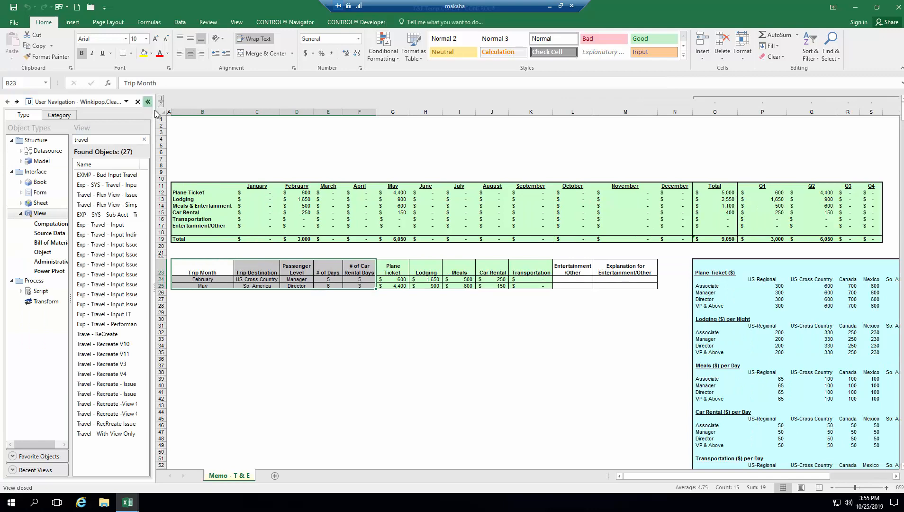
{"action": "left_click", "coordinate": [148, 102]}
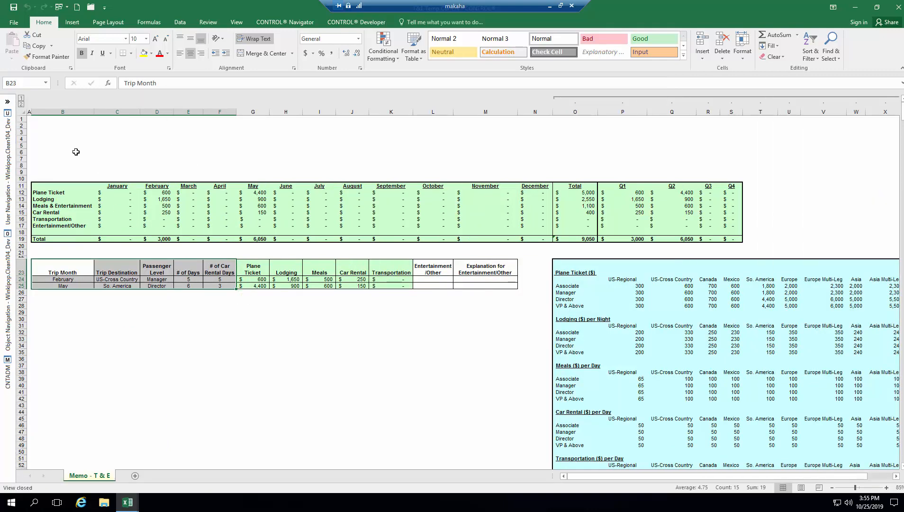
{"action": "left_click_drag", "start_coordinate": [64, 145], "coordinate": [692, 164]}
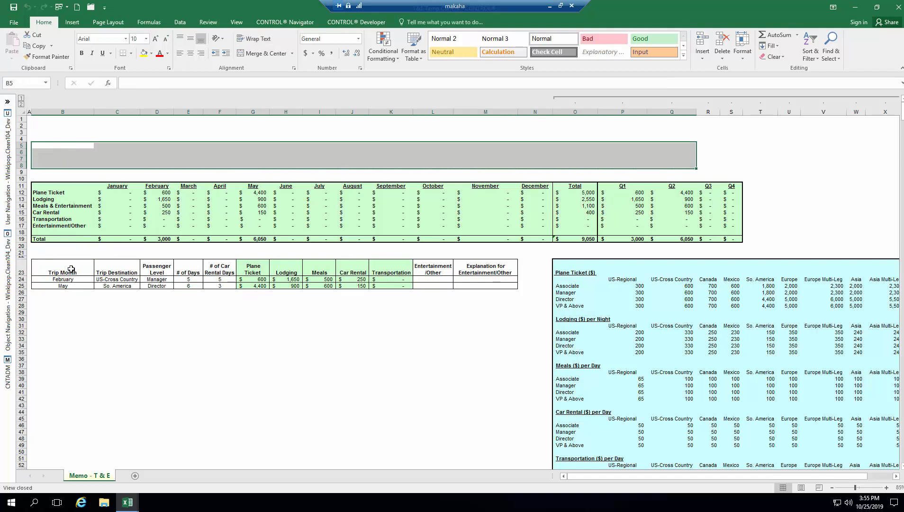
{"action": "left_click_drag", "start_coordinate": [71, 269], "coordinate": [200, 291]}
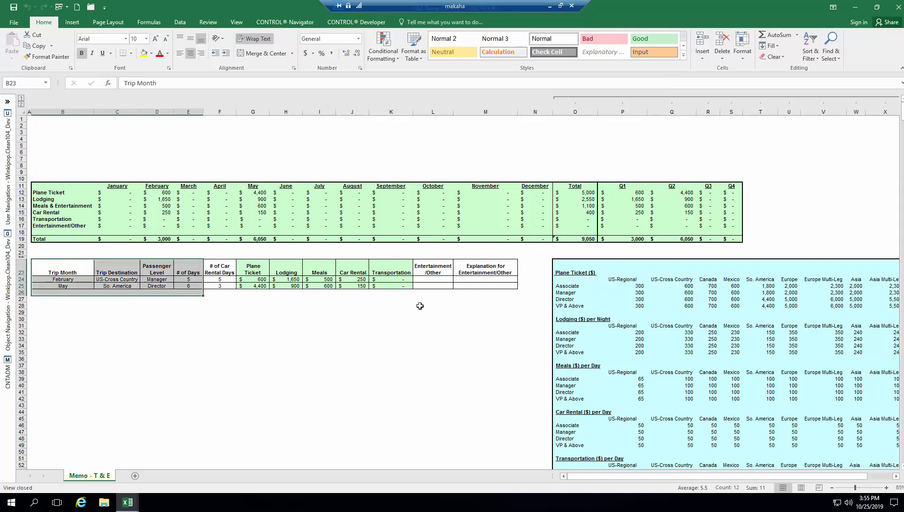
- Open the recent computational view Exp - SYS - Travel - Input from the EXMP - Financial Statements model
{"action": "left_click", "coordinate": [263, 351]}
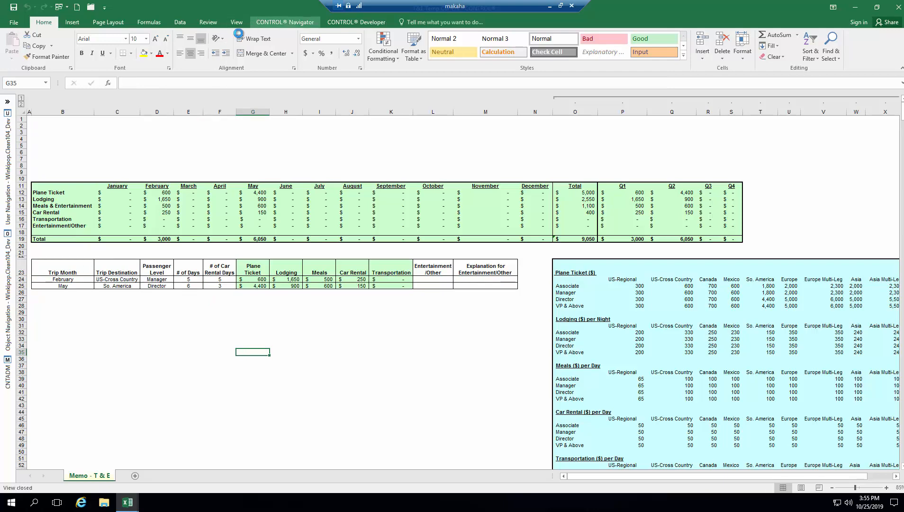
{"action": "left_click", "coordinate": [284, 22]}
{"action": "left_click", "coordinate": [133, 47]}
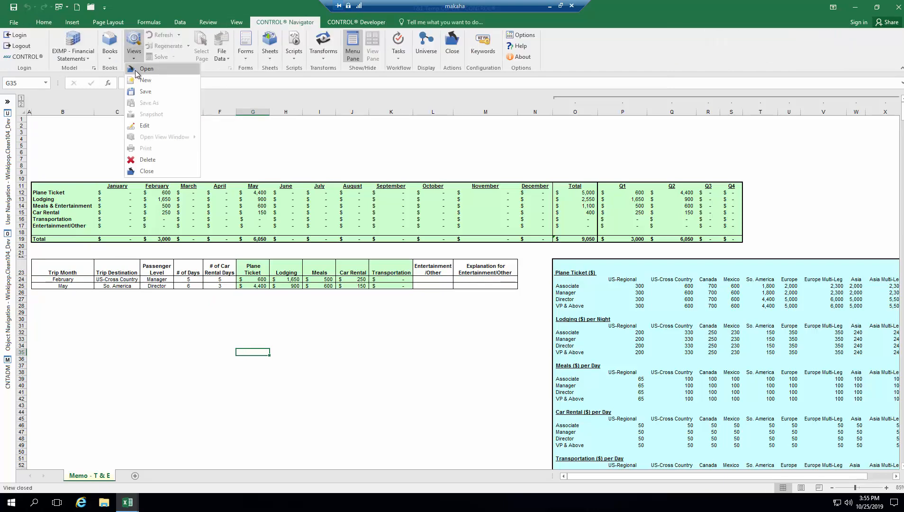
{"action": "left_click", "coordinate": [259, 172]}
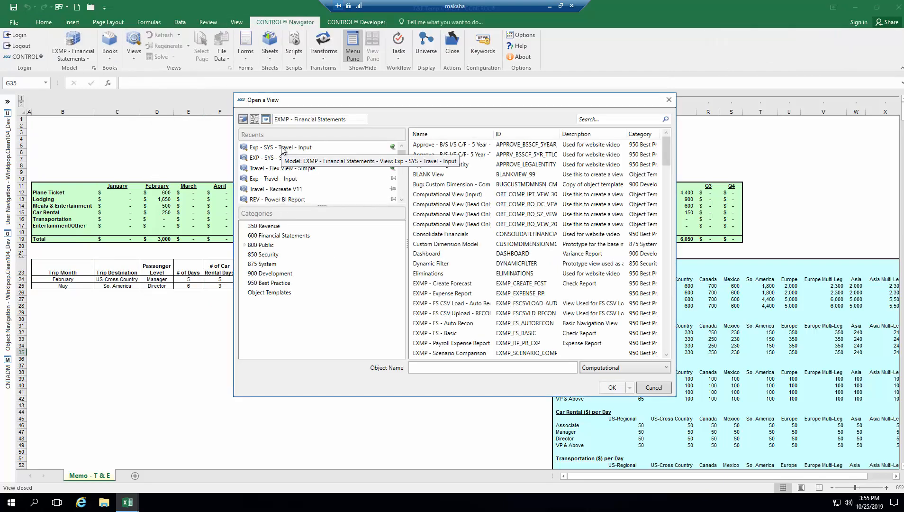
{"action": "left_click", "coordinate": [616, 388]}
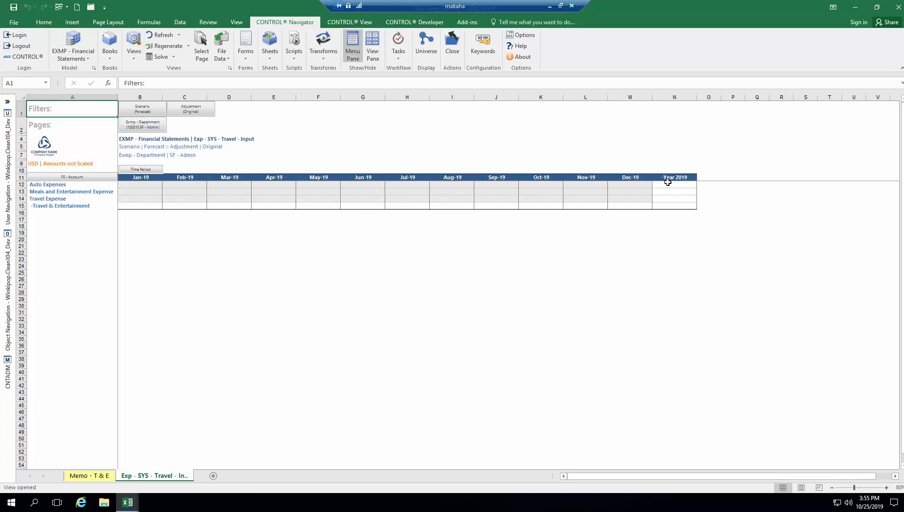
- Copy the whole account-by-month grid with its headers as flex formulas and paste it at B5 of the Memo - T & E sheet
{"action": "left_click_drag", "start_coordinate": [668, 182], "coordinate": [80, 204]}
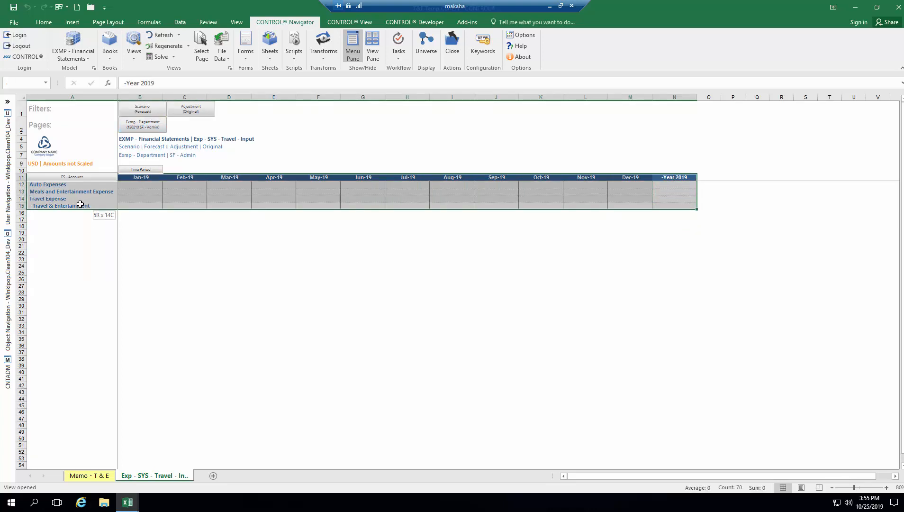
{"action": "right_click", "coordinate": [161, 190]}
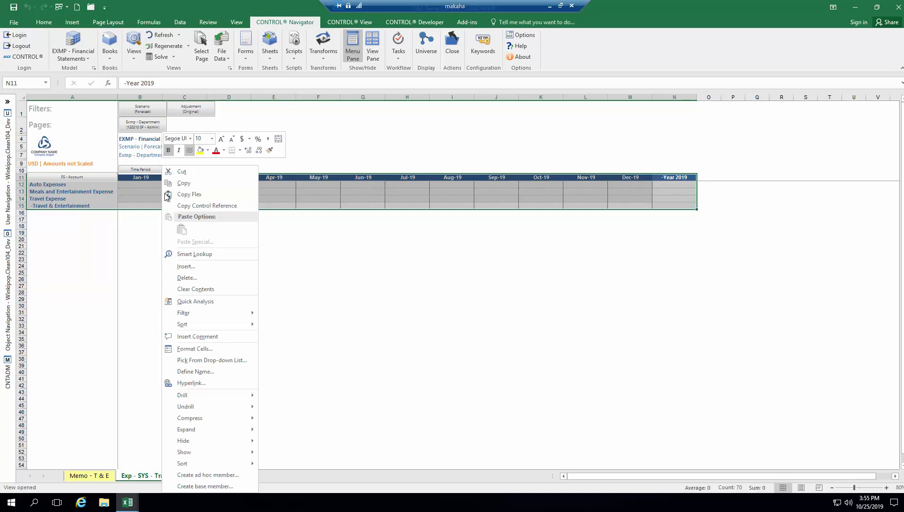
{"action": "left_click", "coordinate": [173, 193]}
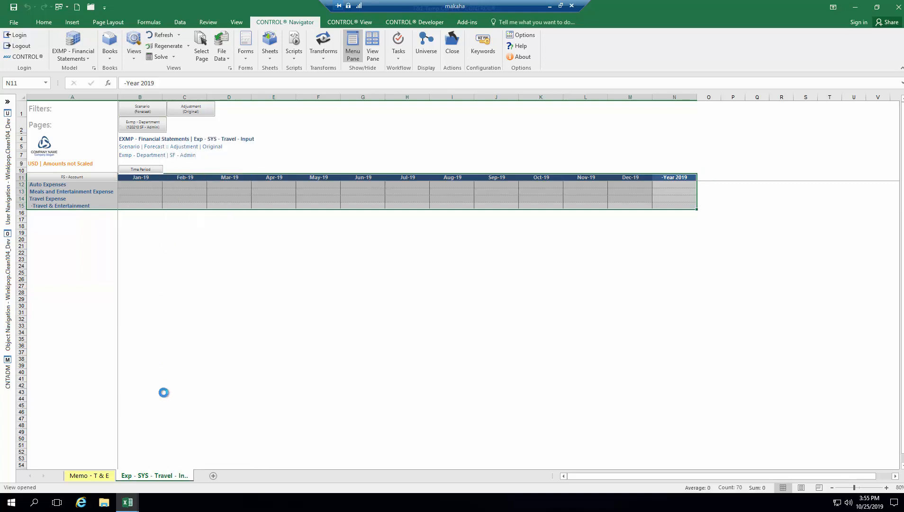
{"action": "left_click", "coordinate": [93, 478]}
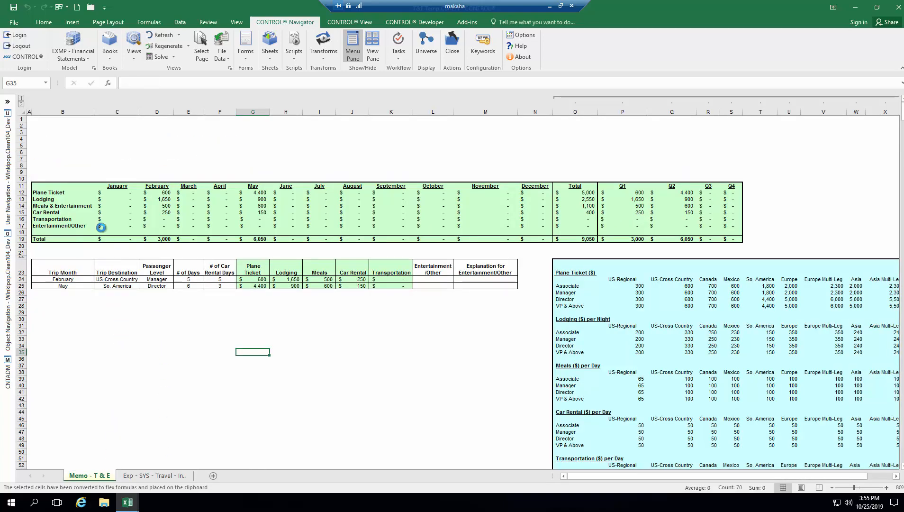
{"action": "left_click", "coordinate": [57, 142]}
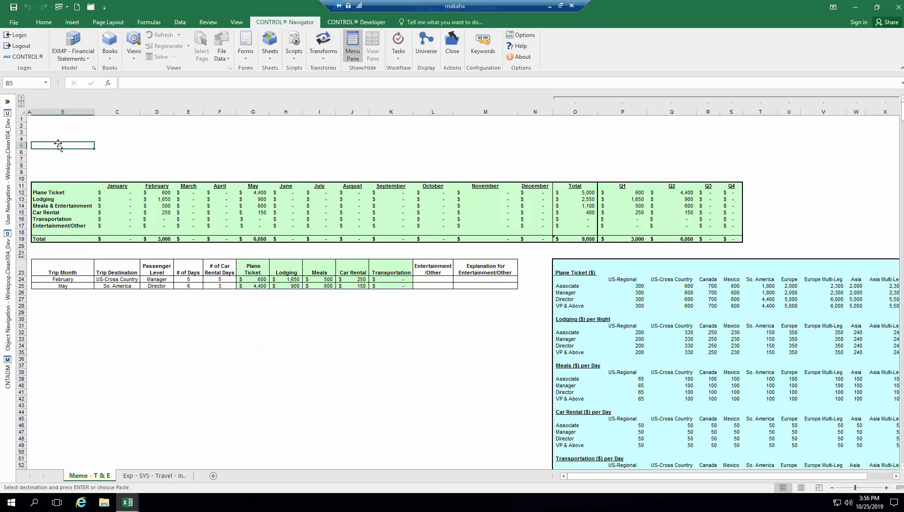
{"action": "key", "text": "ctrl+v"}
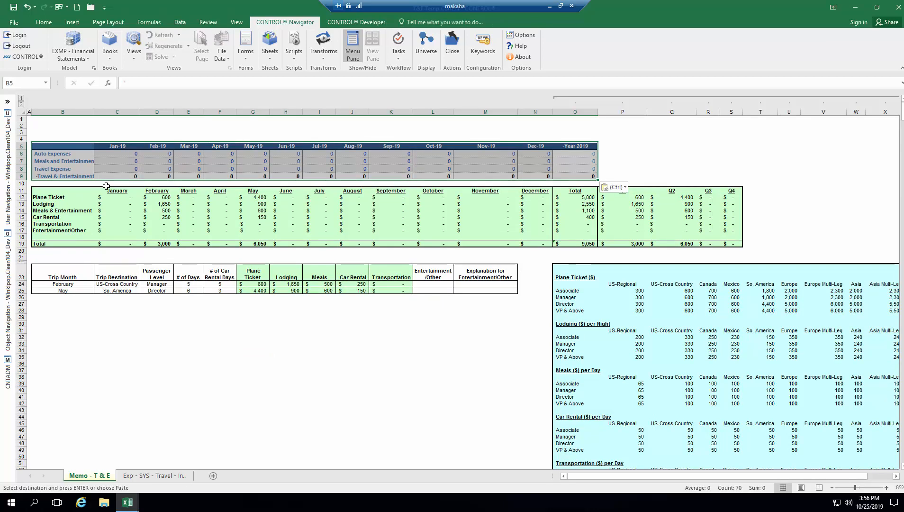
{"action": "left_click", "coordinate": [223, 162]}
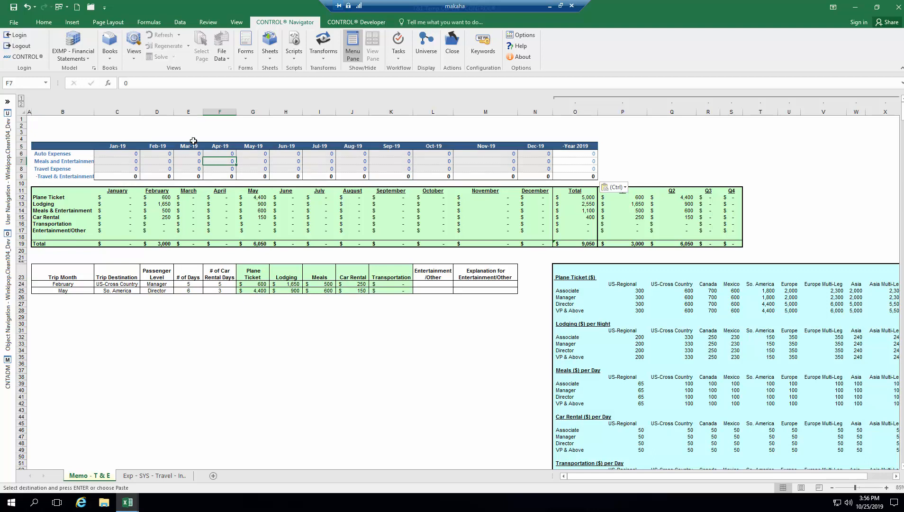
- Save the Memo - T & E sheet as a computational view named Travel V15 and close the view
{"action": "left_click", "coordinate": [135, 60]}
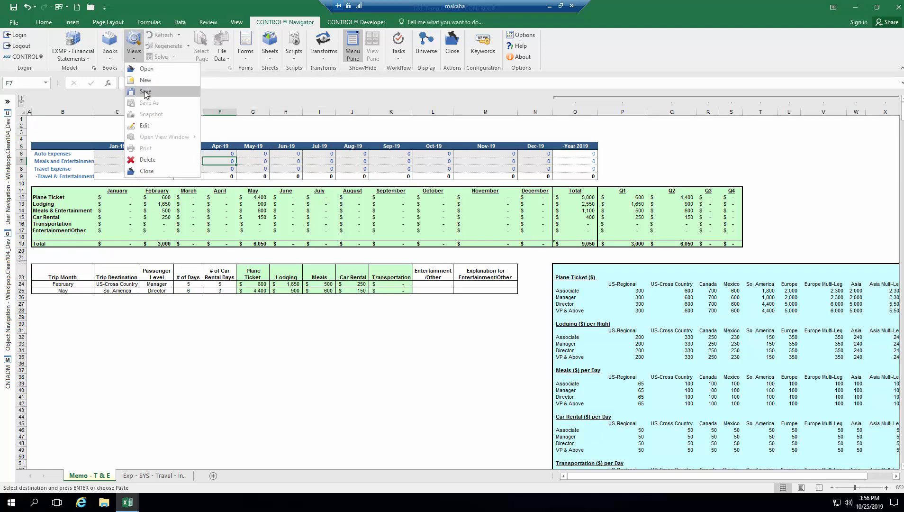
{"action": "left_click", "coordinate": [146, 93]}
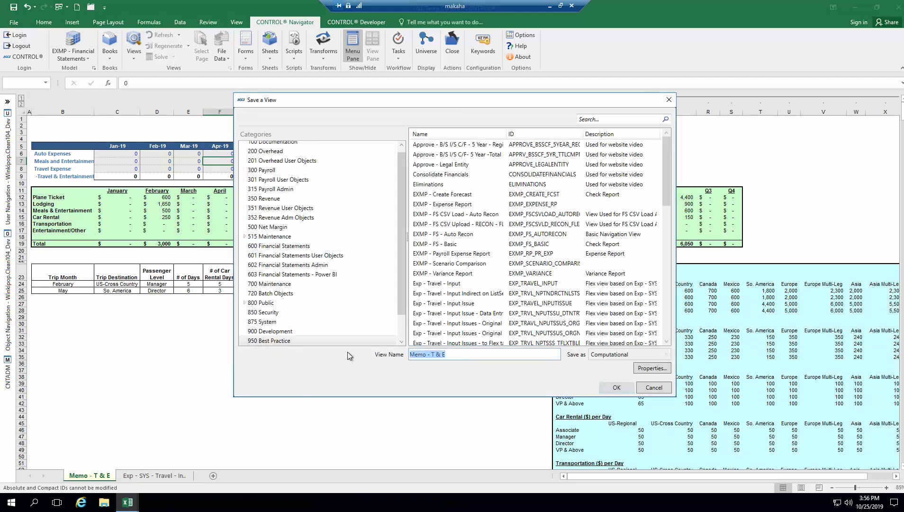
{"action": "type", "text": "Travel V15"}
{"action": "left_click", "coordinate": [616, 388]}
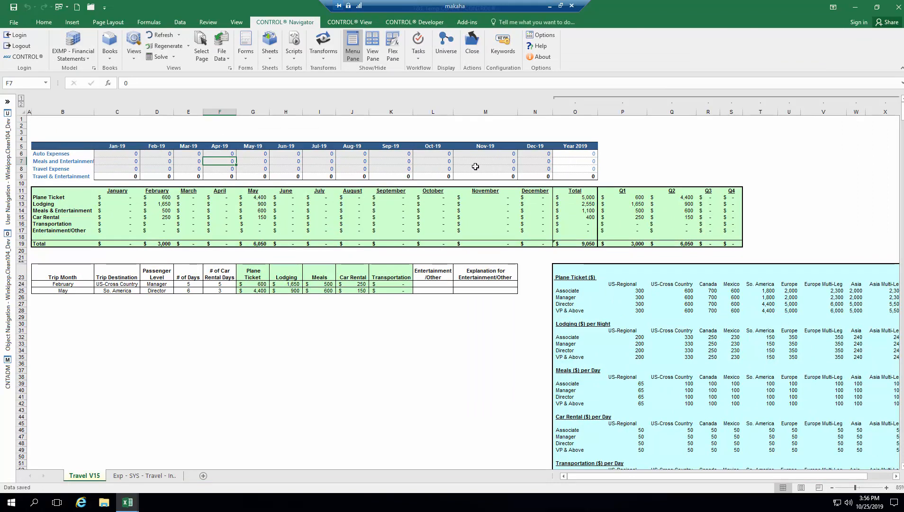
{"action": "left_click", "coordinate": [472, 45]}
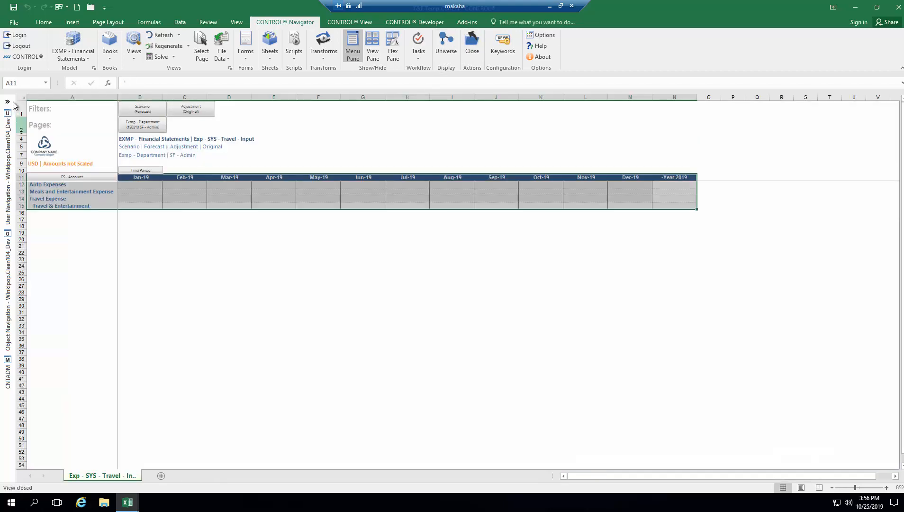
- Promote the Administrative User scope of the Travel V15 view to All Users and accept the view scopes
{"action": "left_click", "coordinate": [7, 101]}
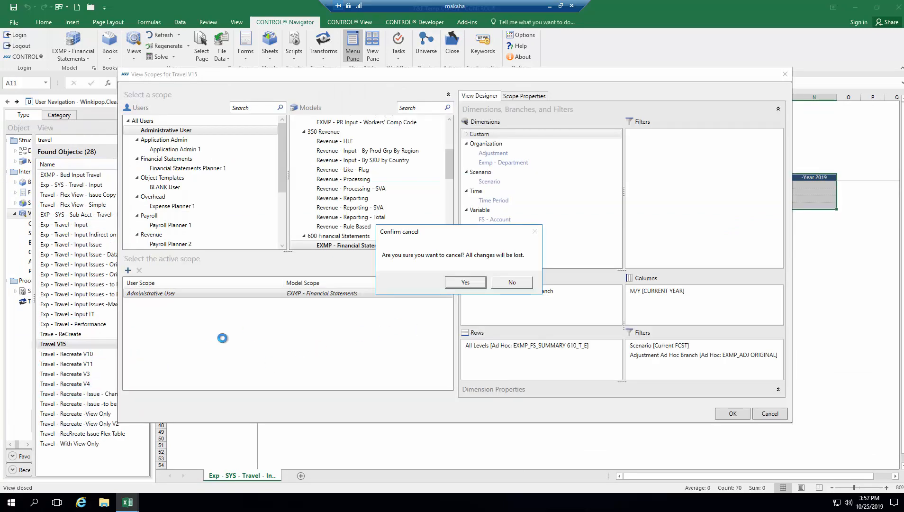
{"action": "left_click", "coordinate": [514, 282]}
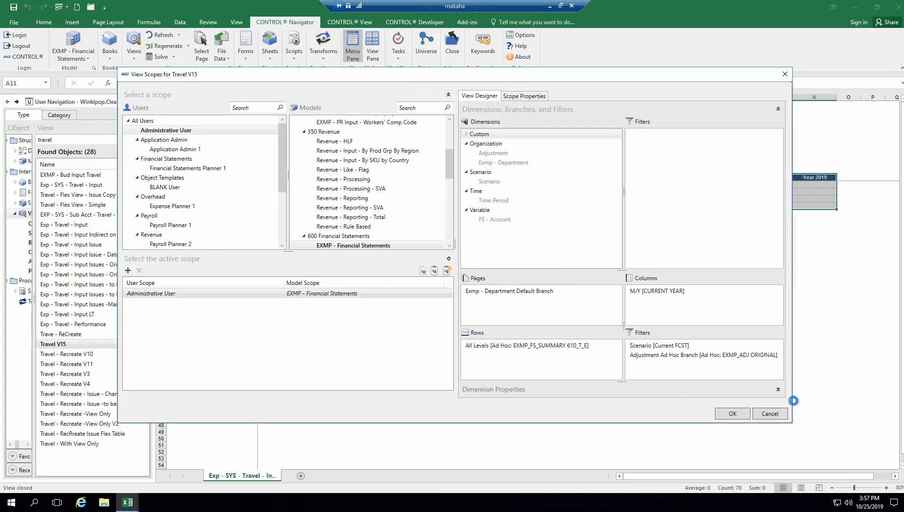
{"action": "right_click", "coordinate": [157, 293]}
{"action": "left_click", "coordinate": [190, 307]}
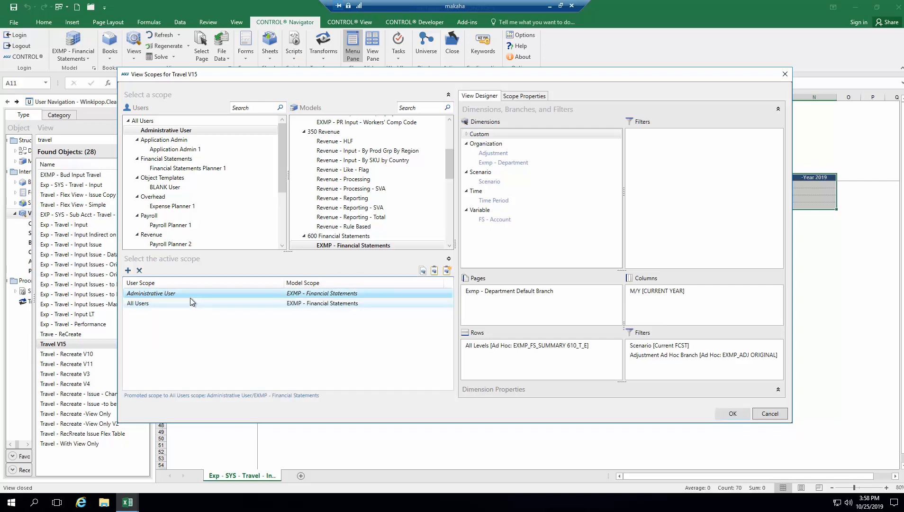
{"action": "left_click", "coordinate": [139, 270]}
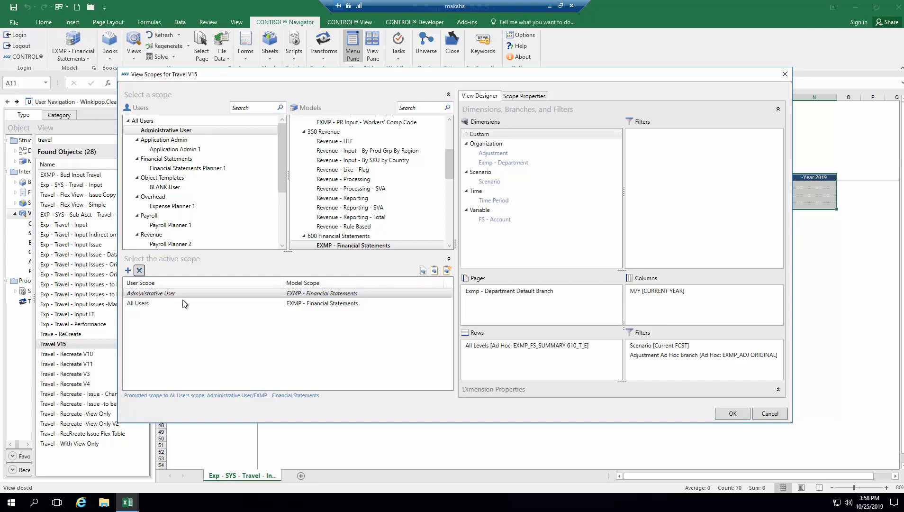
{"action": "left_click", "coordinate": [732, 414]}
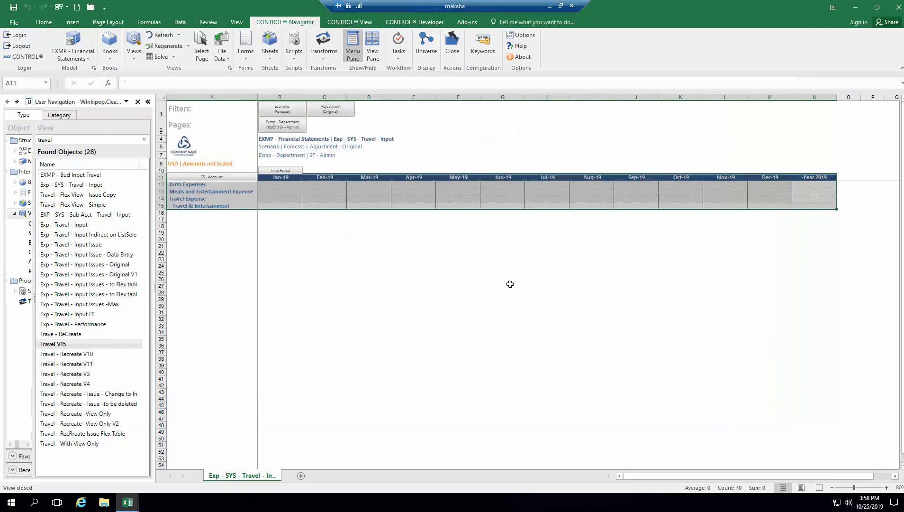
- Reopen the Travel V15 view from the list of travel views
{"action": "left_click", "coordinate": [411, 239]}
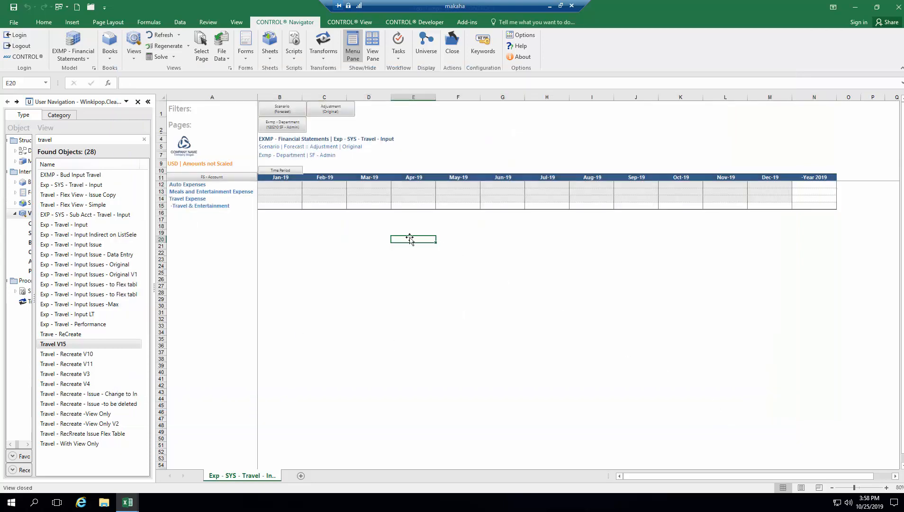
{"action": "right_click", "coordinate": [59, 346]}
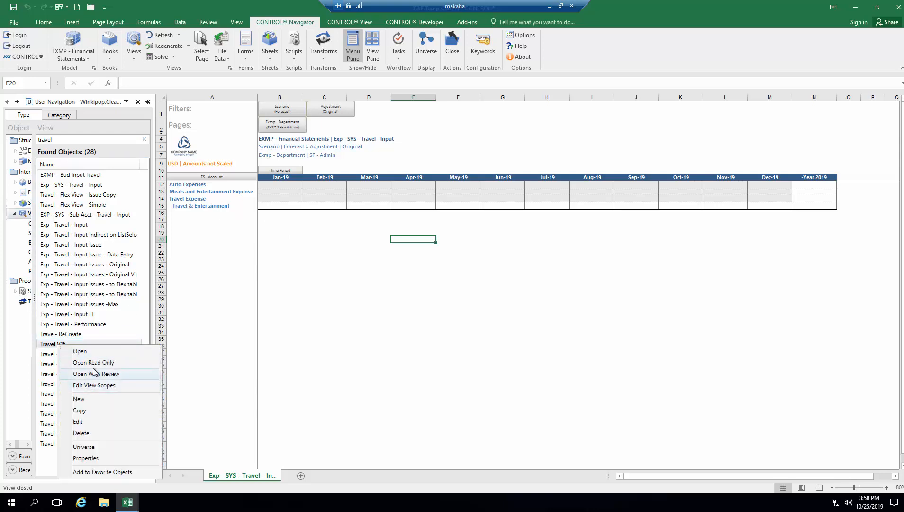
{"action": "left_click", "coordinate": [95, 352]}
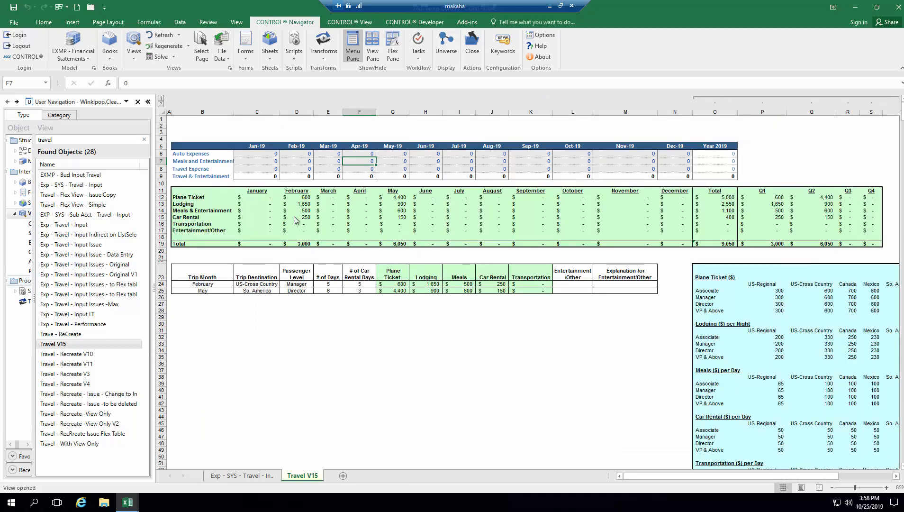
- Add a ListSelection flex function to cell B3 with the ViewDimensionBranch source EXMP_DEPT, and close the flex pane
{"action": "left_click", "coordinate": [214, 133]}
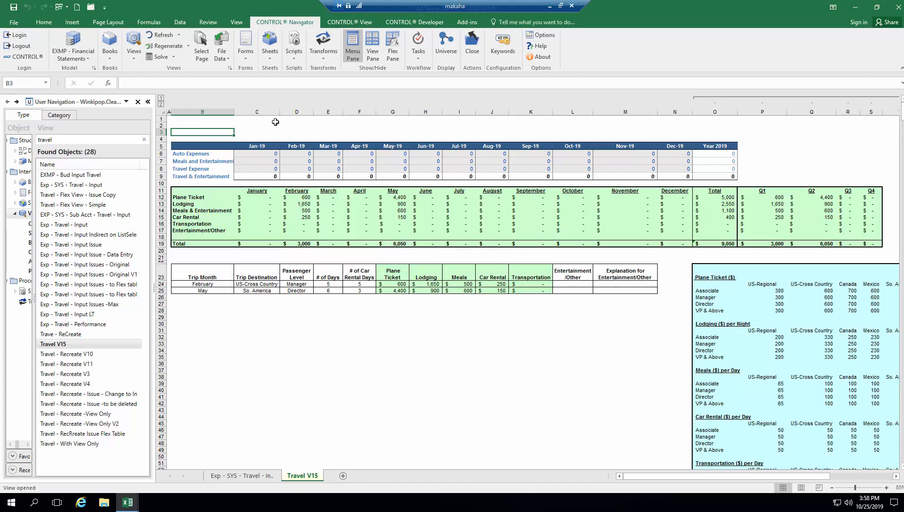
{"action": "left_click", "coordinate": [393, 49]}
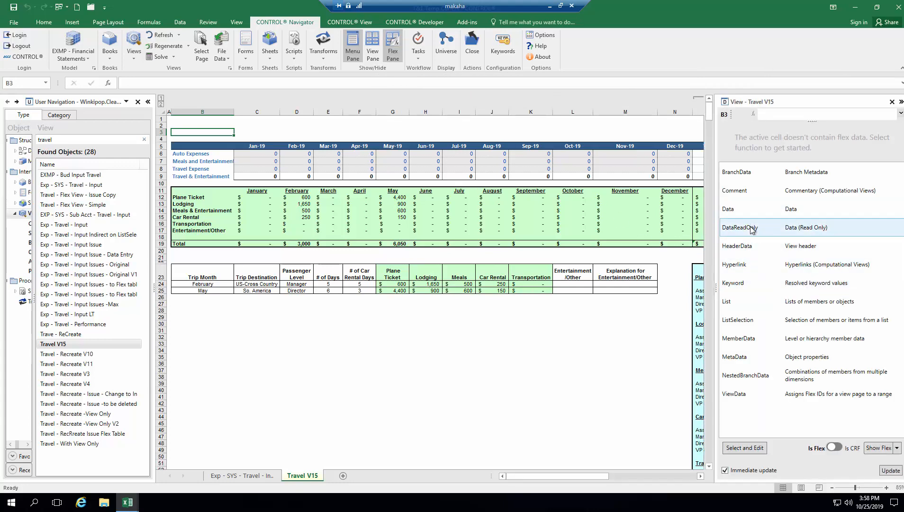
{"action": "left_click", "coordinate": [753, 322]}
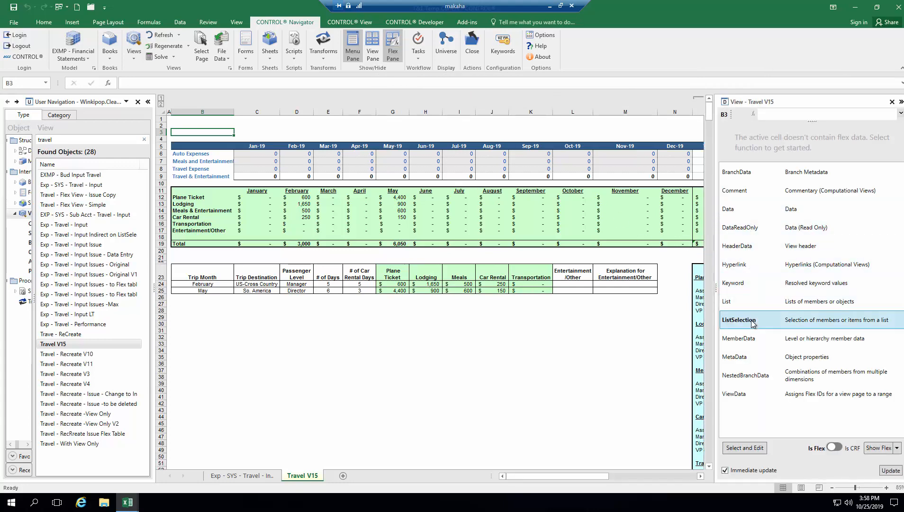
{"action": "double_click", "coordinate": [754, 321]}
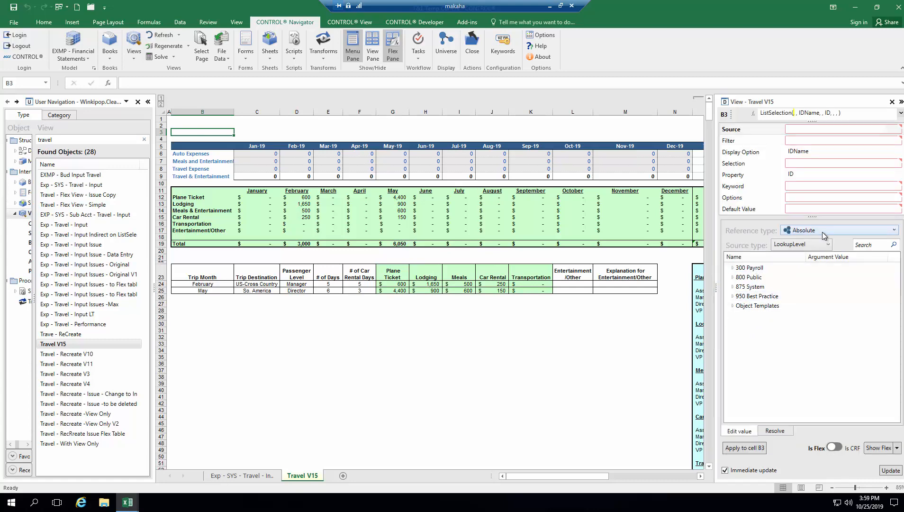
{"action": "left_click", "coordinate": [800, 246]}
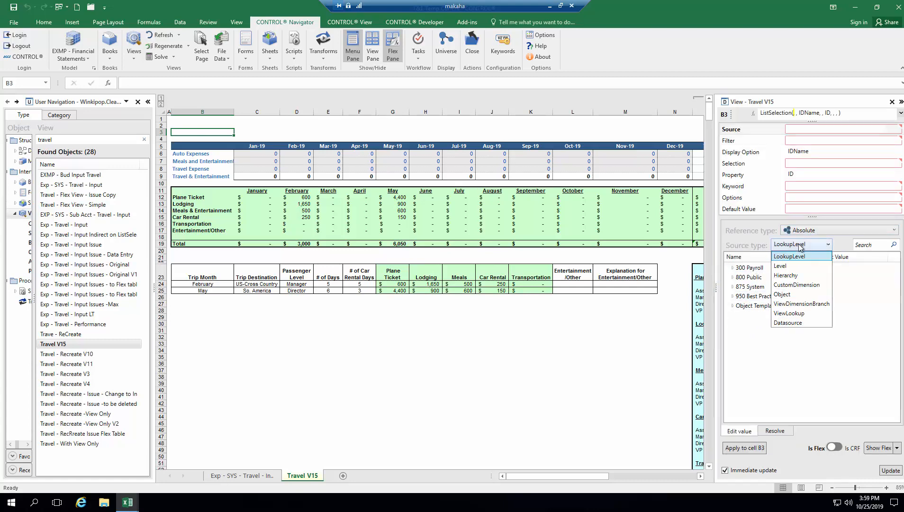
{"action": "left_click", "coordinate": [797, 306]}
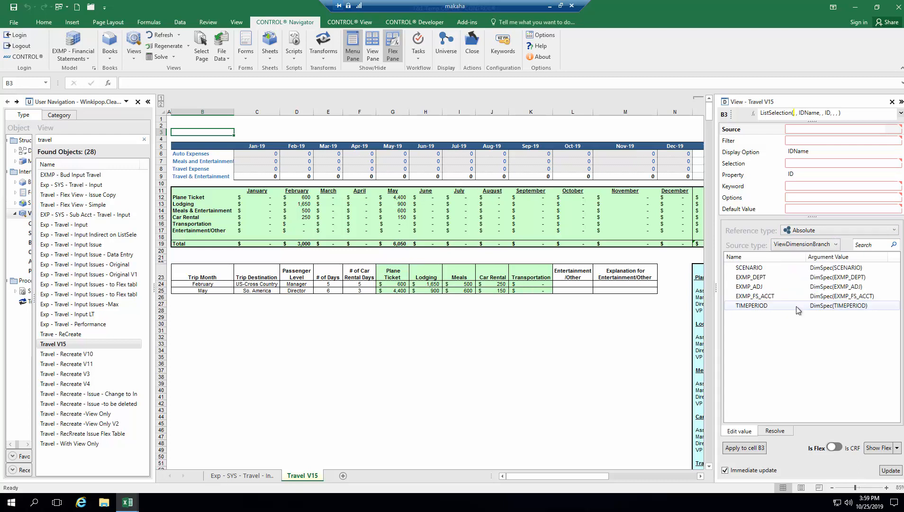
{"action": "double_click", "coordinate": [756, 281]}
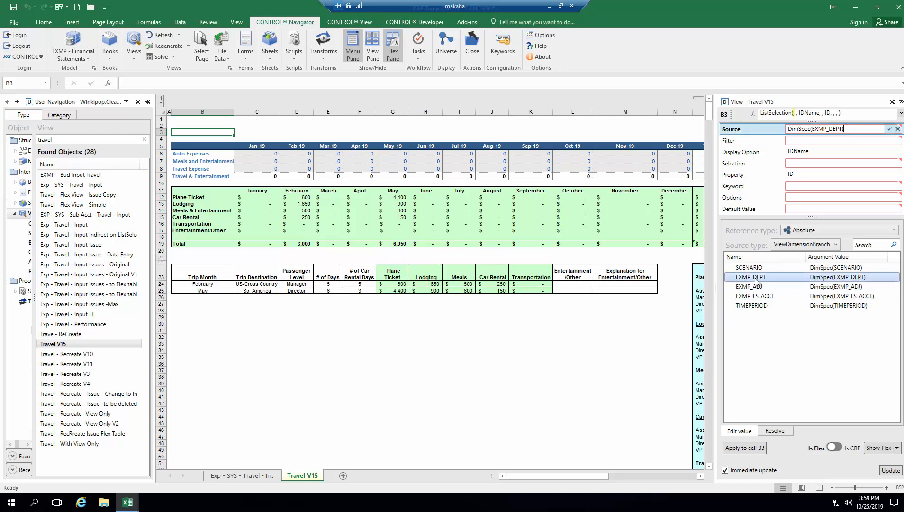
{"action": "left_click", "coordinate": [750, 448]}
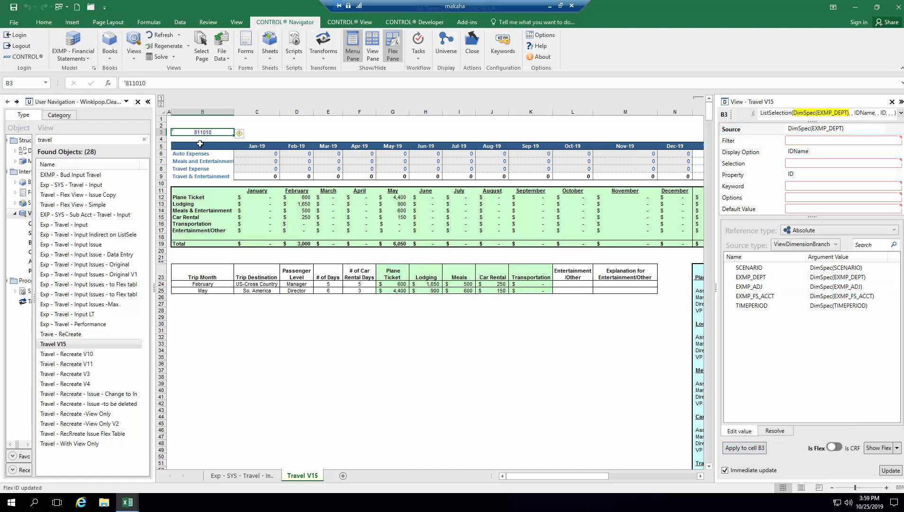
{"action": "left_click", "coordinate": [891, 102]}
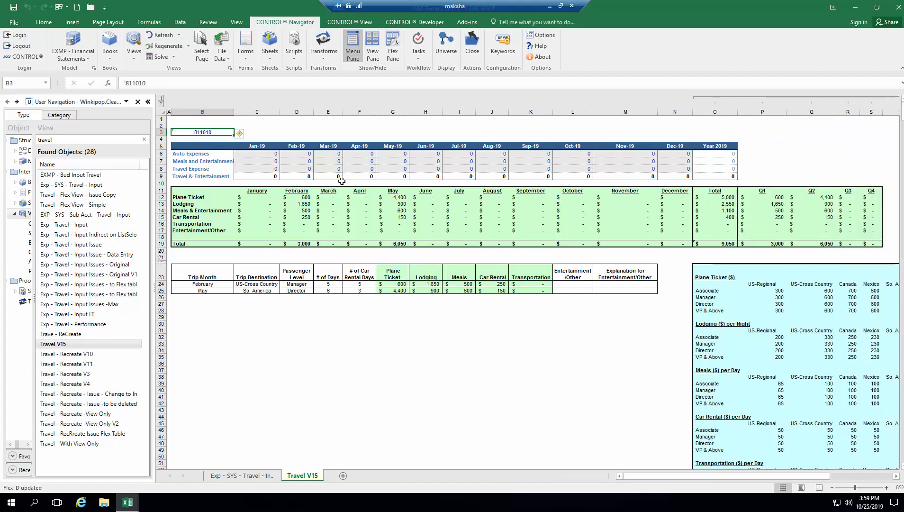
- Set the EXMP_DEPT argument of the account data in C6:O9 to an Indirect reference to $B$3 and apply it to the whole range
{"action": "left_click", "coordinate": [266, 153]}
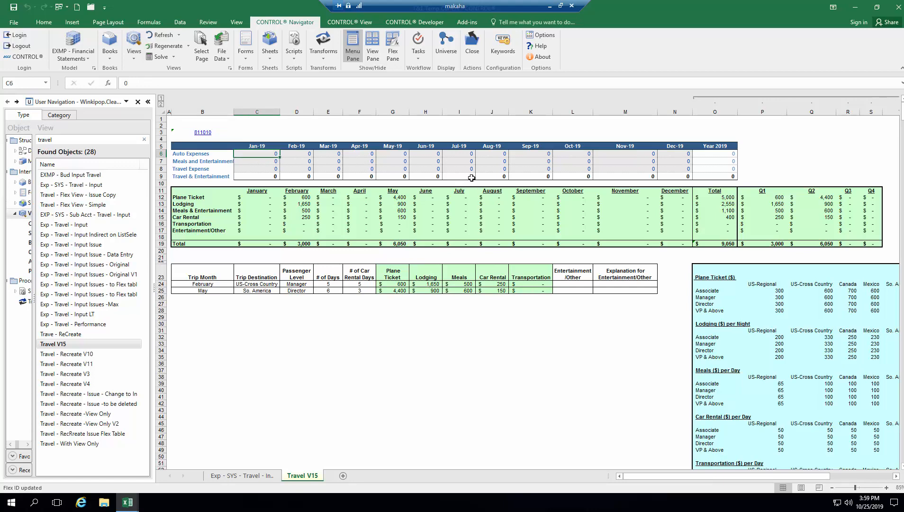
{"action": "left_click", "coordinate": [721, 176], "text": "shift"}
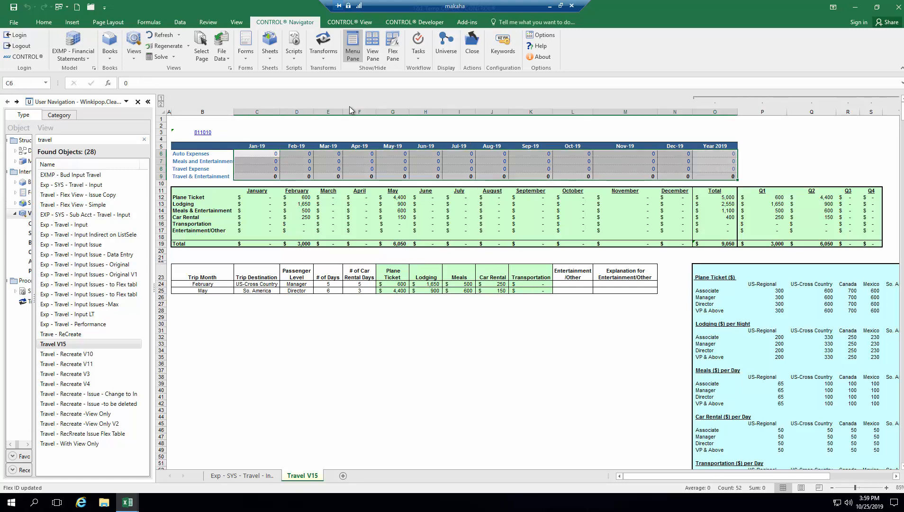
{"action": "left_click", "coordinate": [394, 50]}
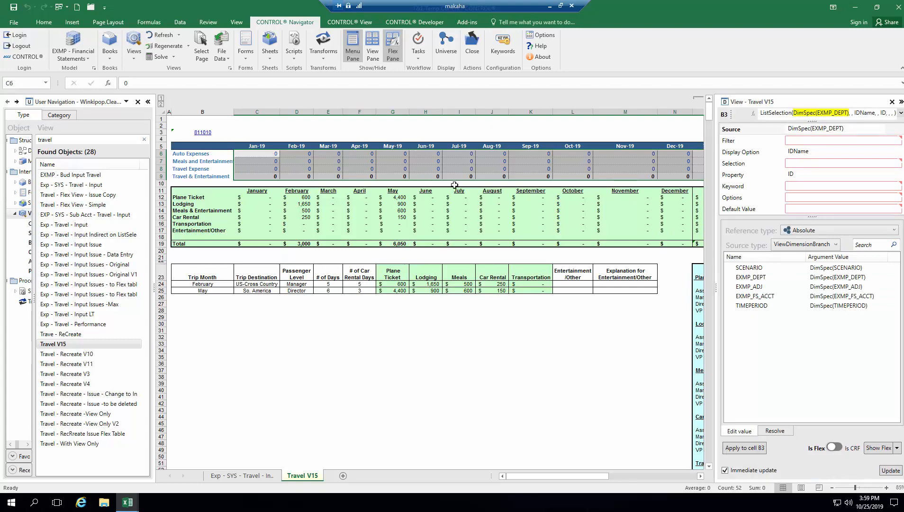
{"action": "left_click", "coordinate": [266, 154]}
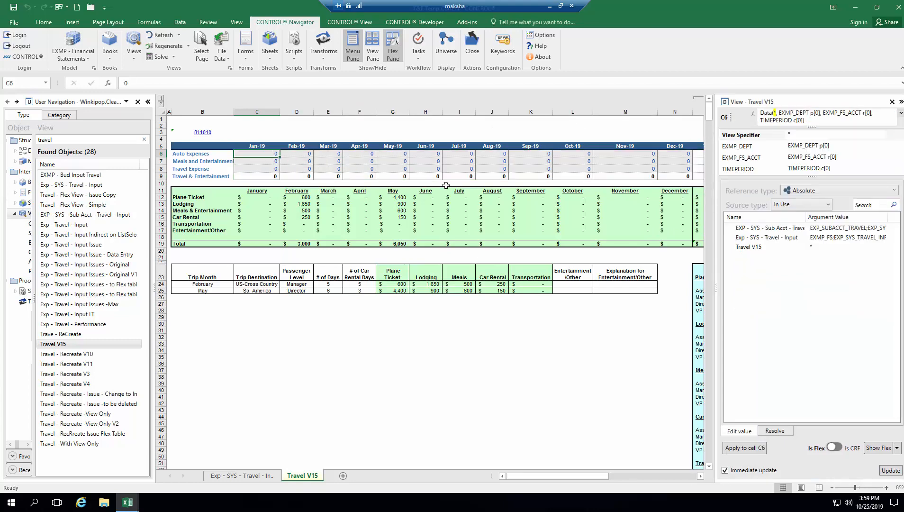
{"action": "left_click", "coordinate": [148, 101]}
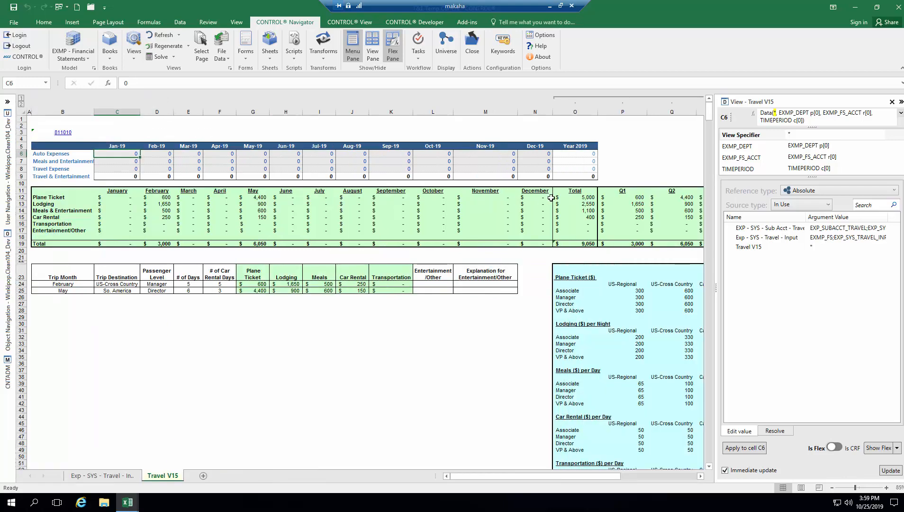
{"action": "left_click", "coordinate": [591, 177], "text": "shift"}
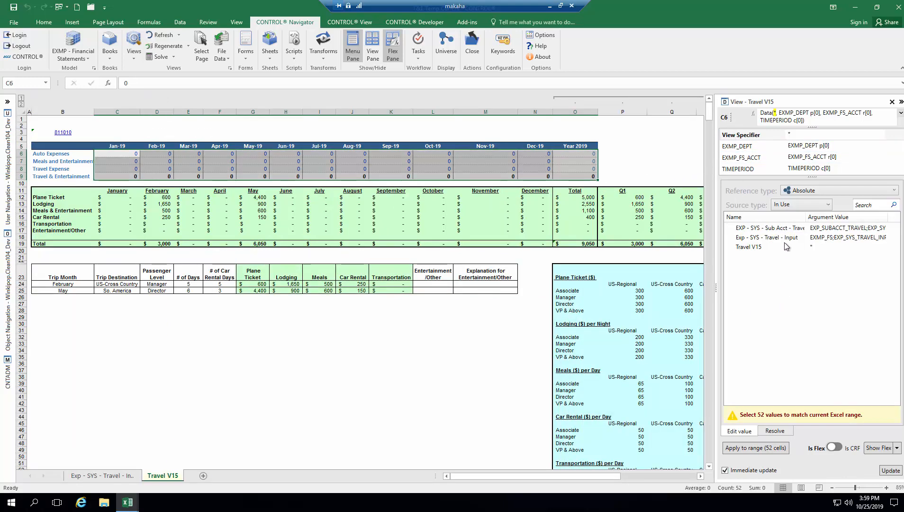
{"action": "left_click", "coordinate": [759, 150]}
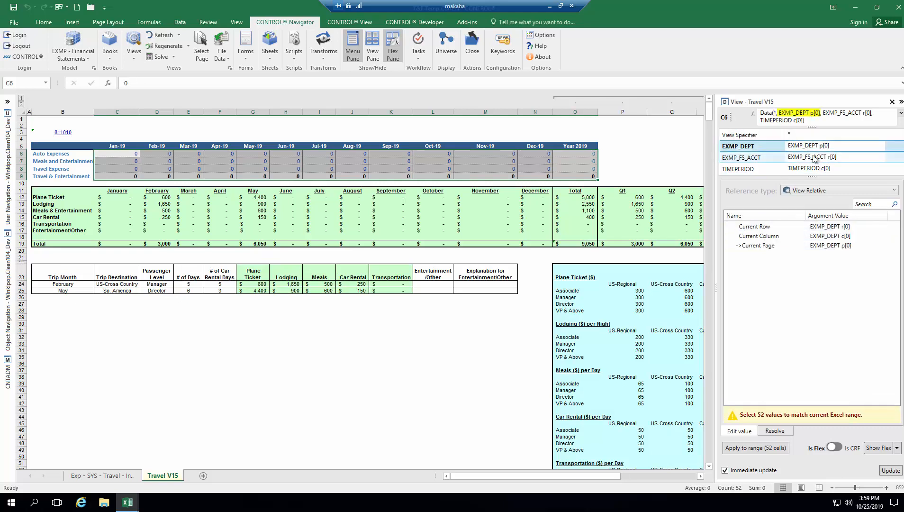
{"action": "left_click", "coordinate": [801, 191]}
{"action": "left_click", "coordinate": [805, 330]}
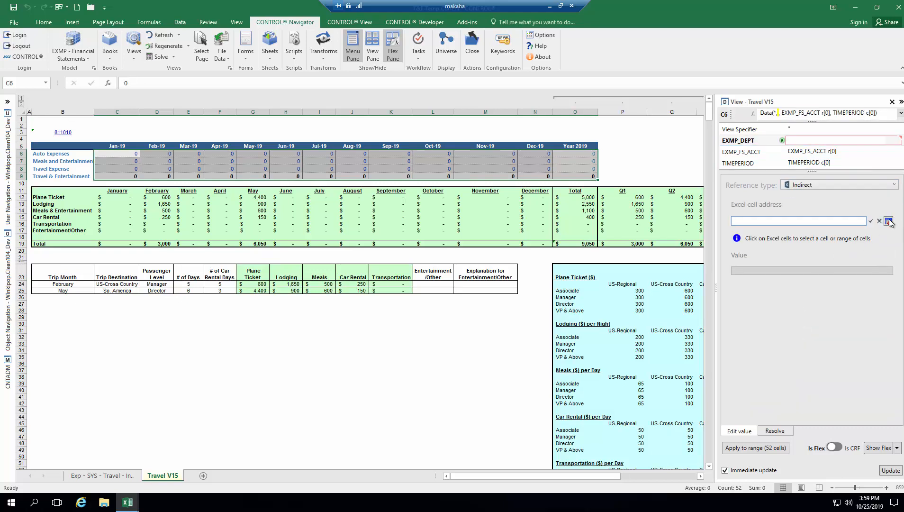
{"action": "left_click", "coordinate": [889, 221]}
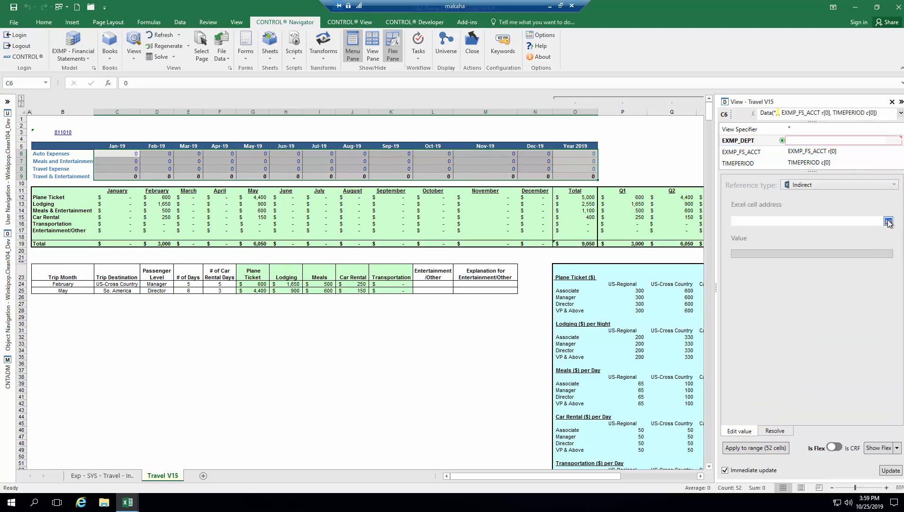
{"action": "left_click", "coordinate": [45, 132]}
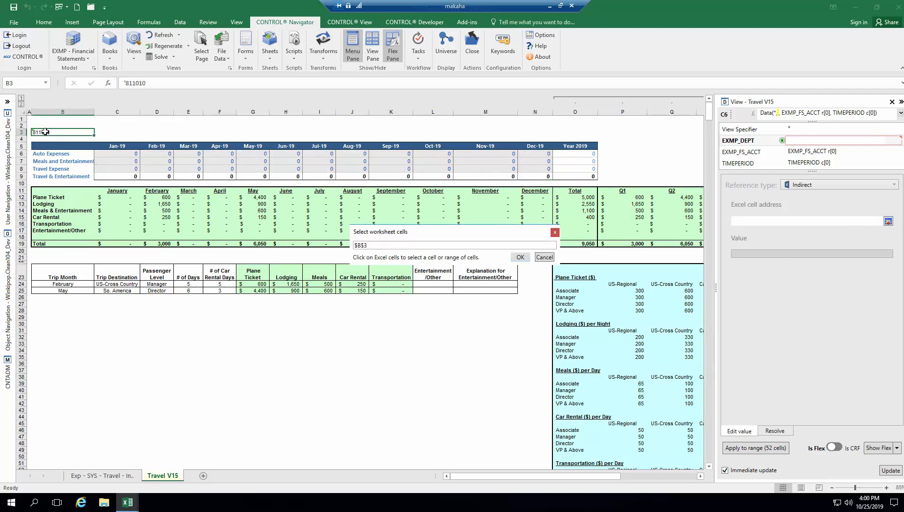
{"action": "left_click", "coordinate": [520, 259]}
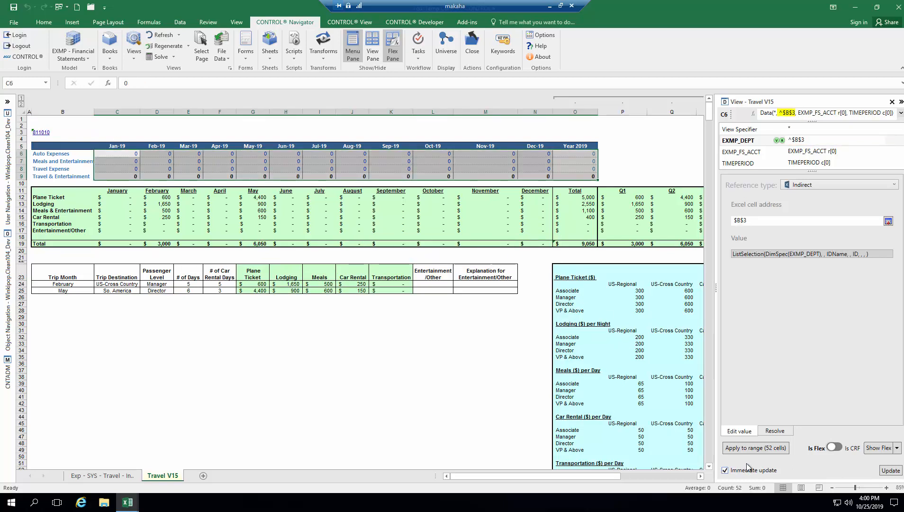
{"action": "left_click", "coordinate": [751, 449]}
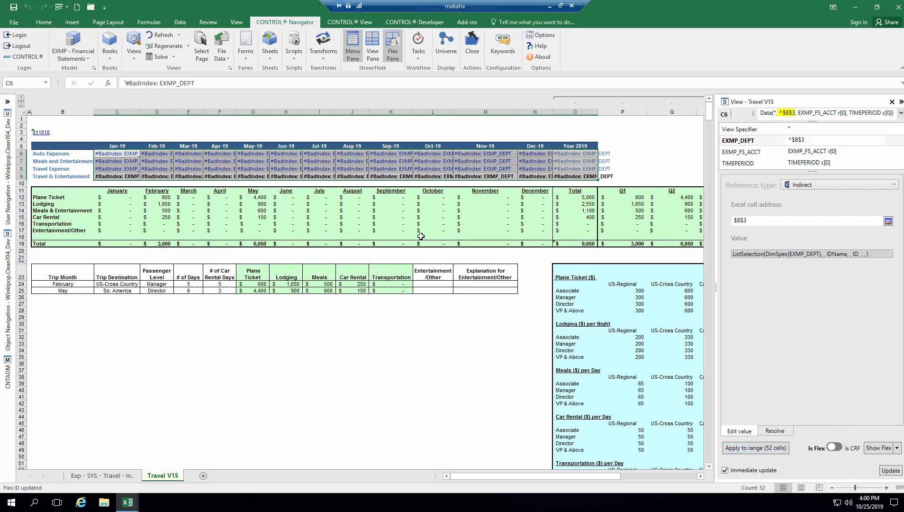
- Choose department 110110 LA - Admin in cell B3's list selection and close the flex pane
{"action": "double_click", "coordinate": [41, 132]}
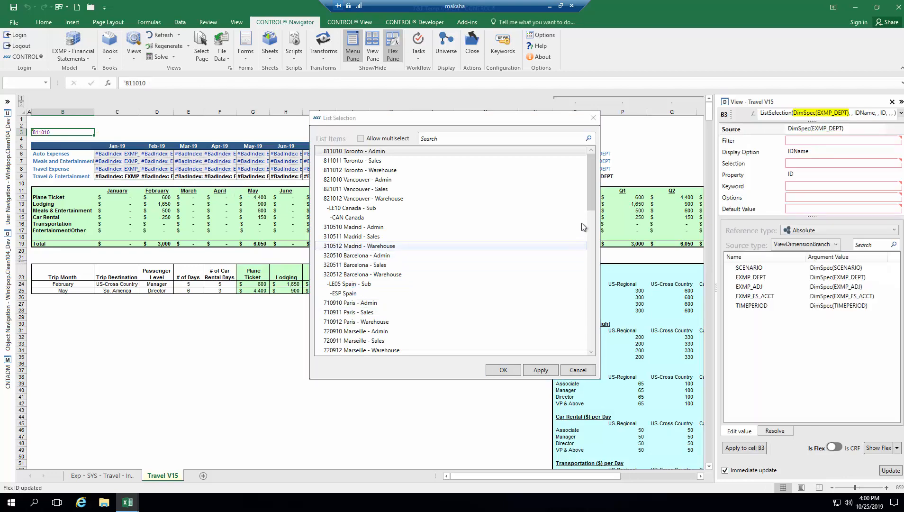
{"action": "left_click_drag", "start_coordinate": [591, 201], "coordinate": [566, 293]}
{"action": "left_click", "coordinate": [375, 309]}
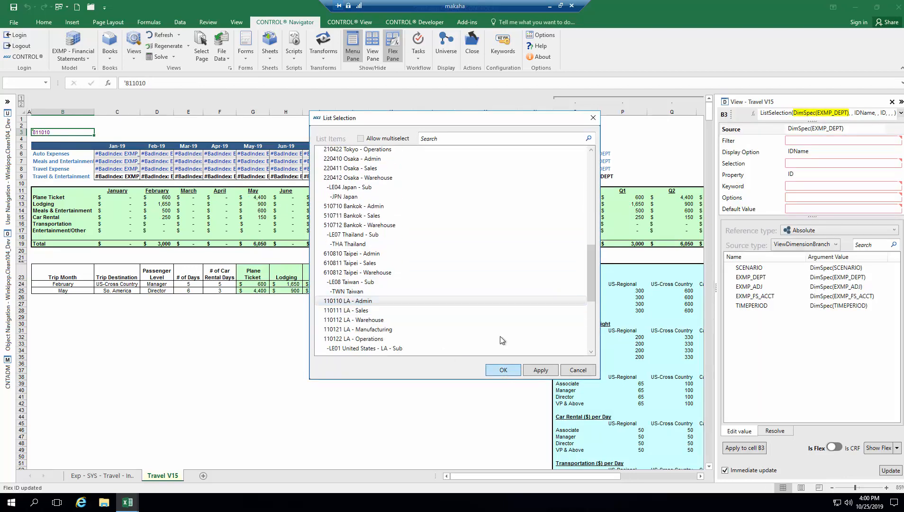
{"action": "left_click", "coordinate": [503, 370]}
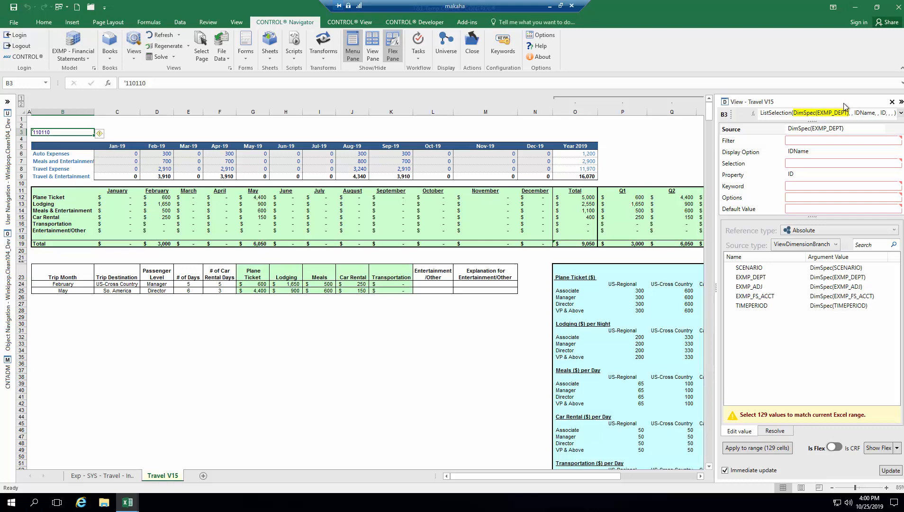
{"action": "left_click", "coordinate": [892, 102]}
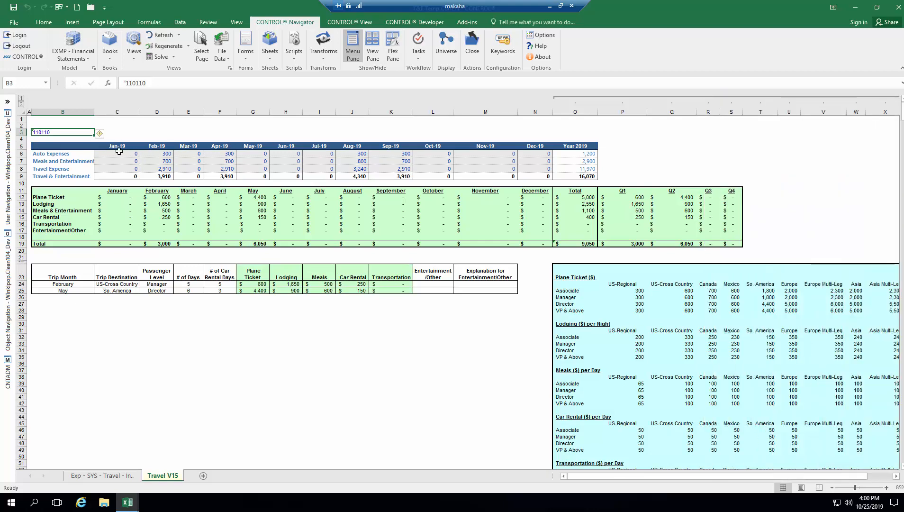
- Set the Member argument of the period headers in C5:O5 to Branch Relative TIMEPERIOD [1] through [13], apply it, and close the flex pane
{"action": "left_click", "coordinate": [118, 148]}
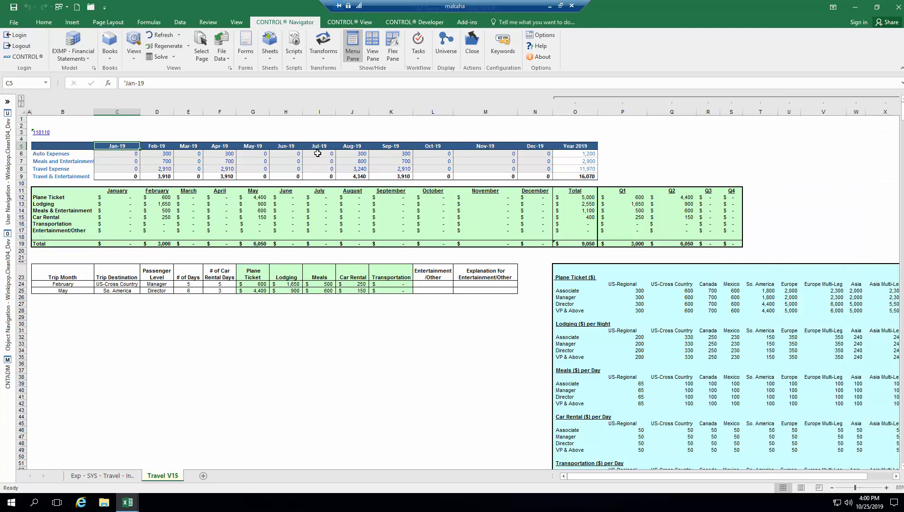
{"action": "left_click", "coordinate": [572, 147], "text": "shift"}
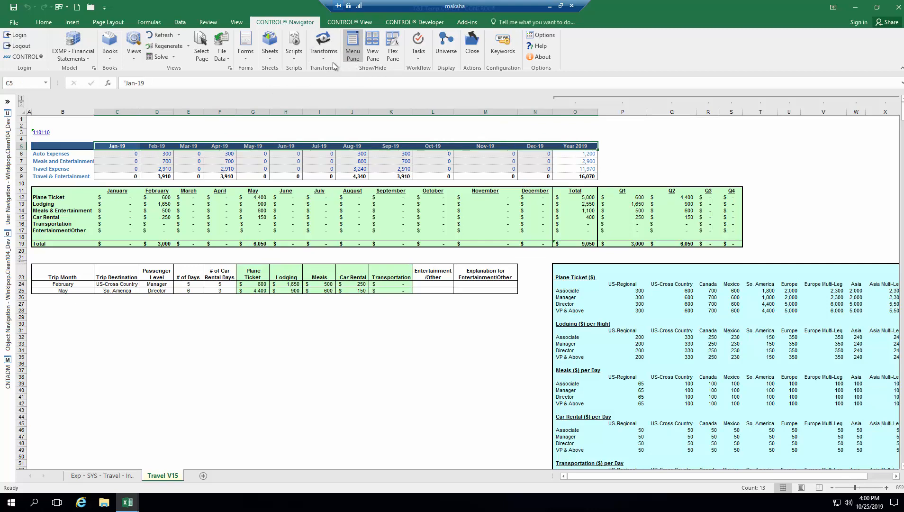
{"action": "left_click", "coordinate": [393, 45]}
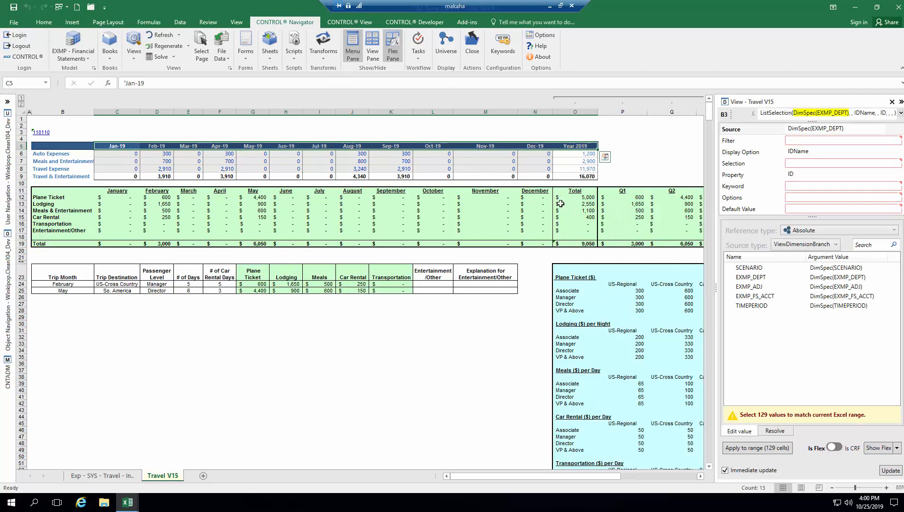
{"action": "left_click", "coordinate": [121, 147]}
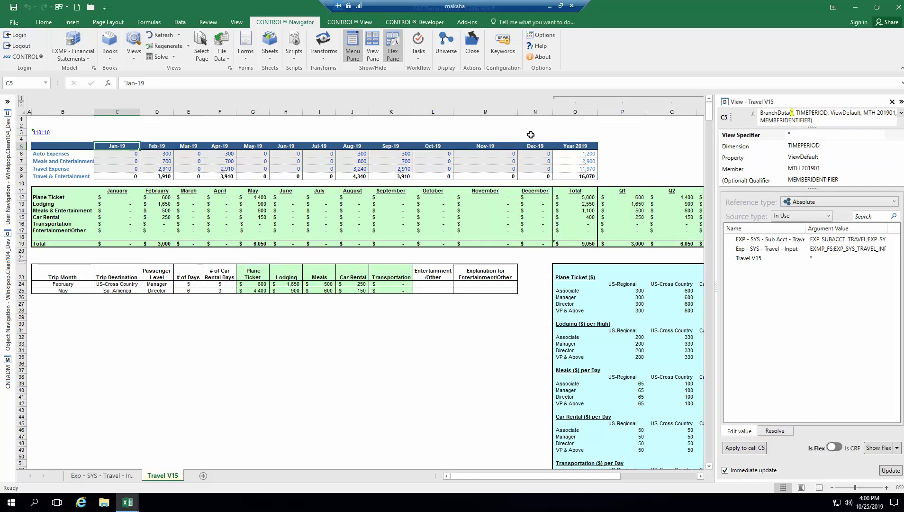
{"action": "left_click", "coordinate": [566, 148], "text": "shift"}
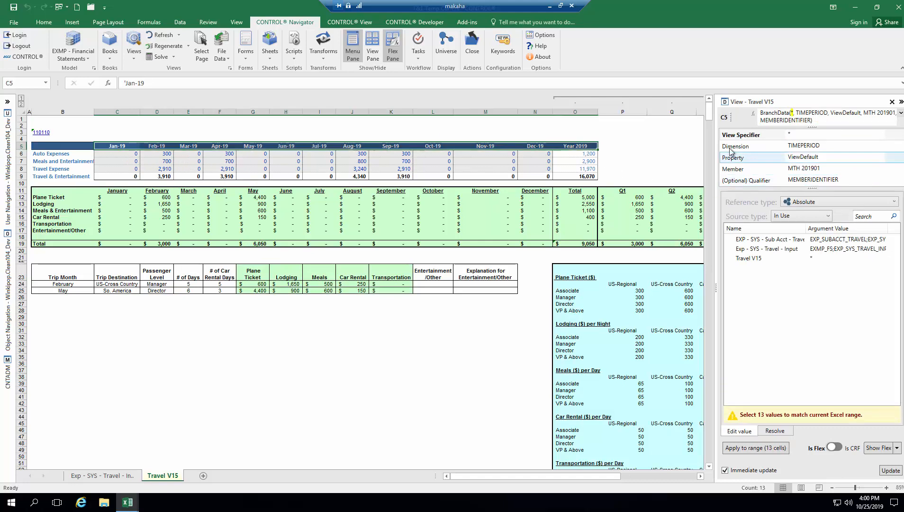
{"action": "left_click", "coordinate": [759, 170]}
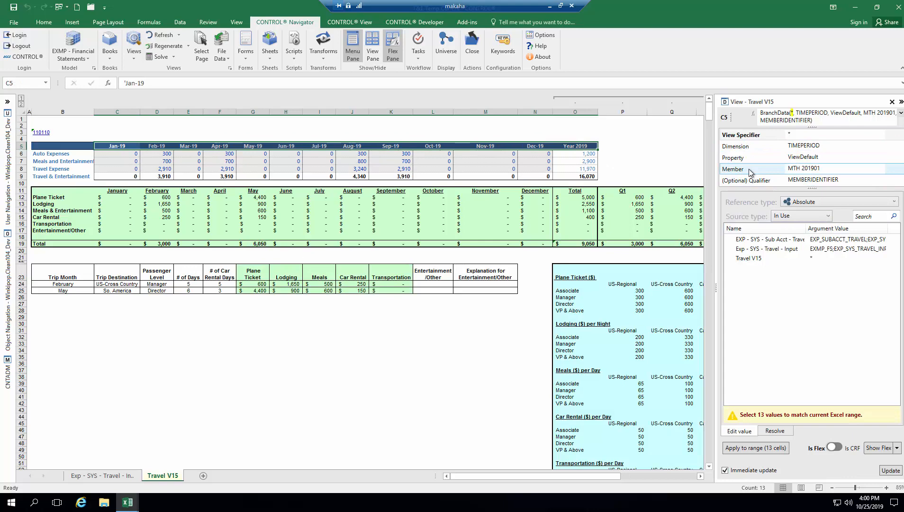
{"action": "left_click", "coordinate": [814, 204]}
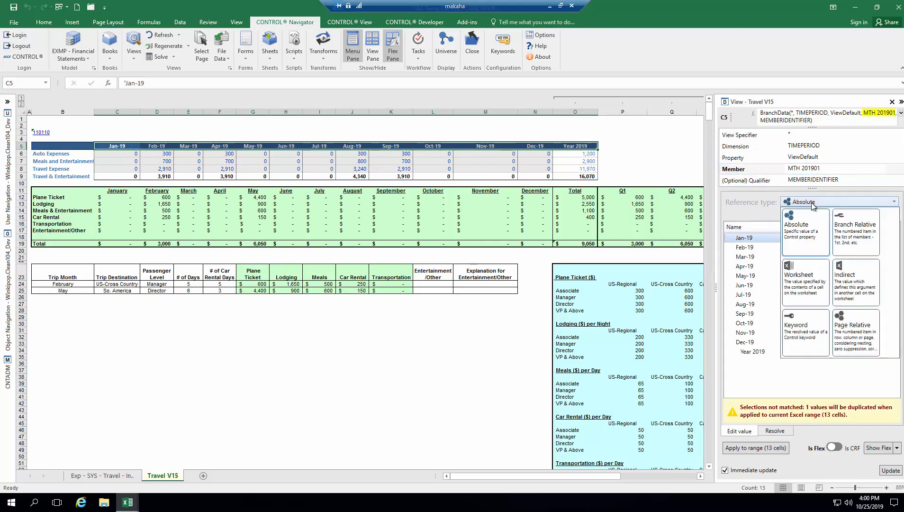
{"action": "left_click", "coordinate": [867, 249]}
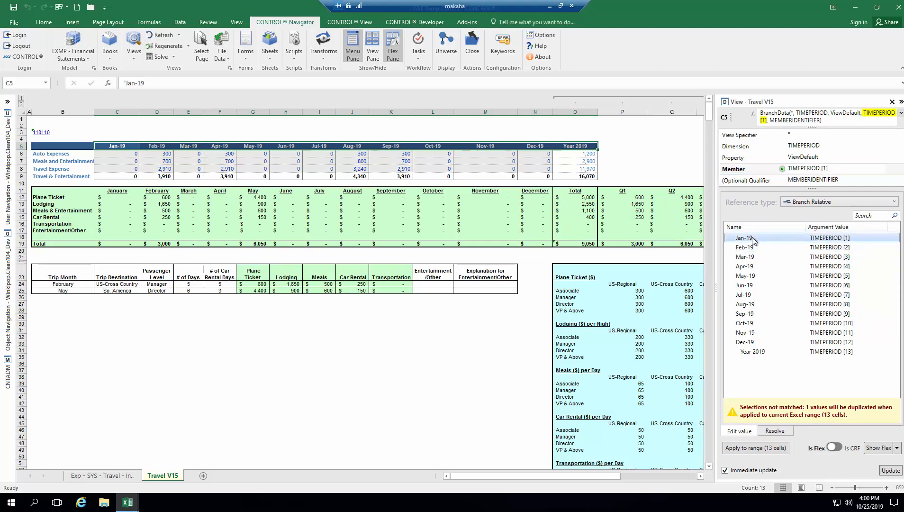
{"action": "left_click", "coordinate": [757, 352], "text": "shift"}
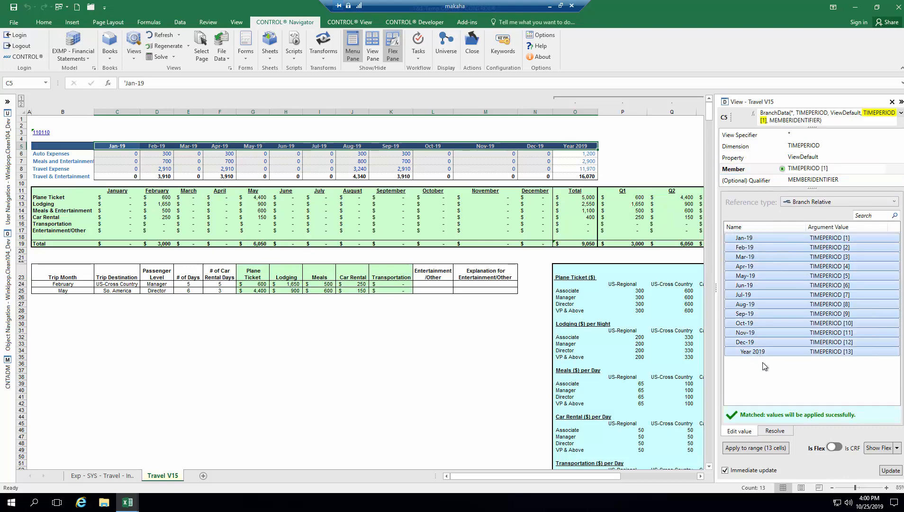
{"action": "left_click", "coordinate": [759, 452]}
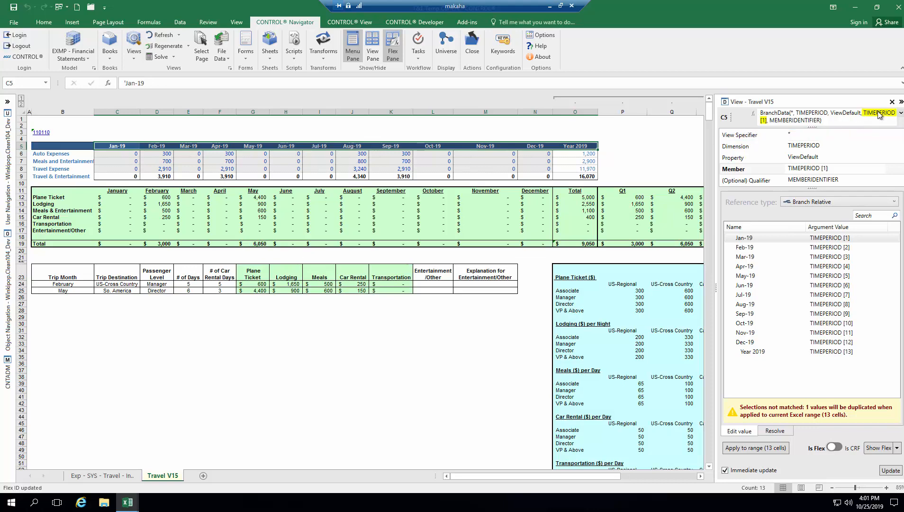
{"action": "left_click", "coordinate": [891, 102]}
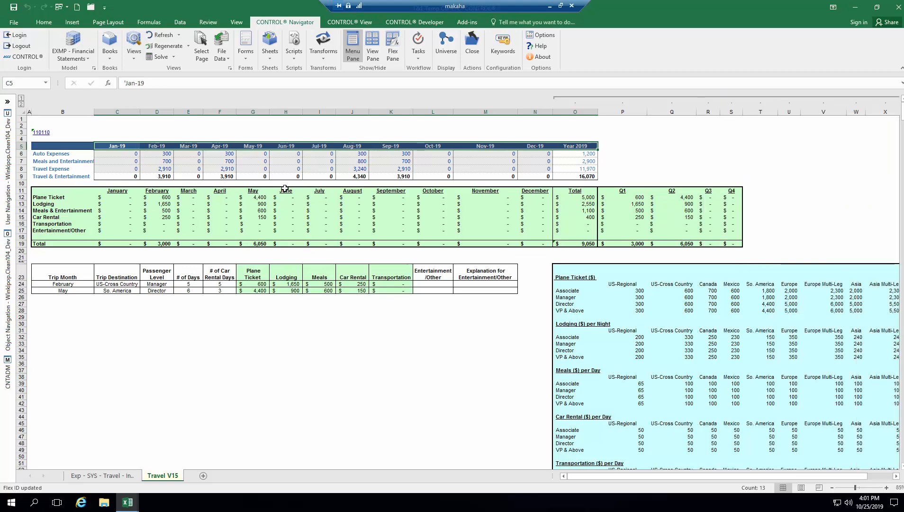
- Reopen the Travel V15 view
{"action": "left_click", "coordinate": [253, 169]}
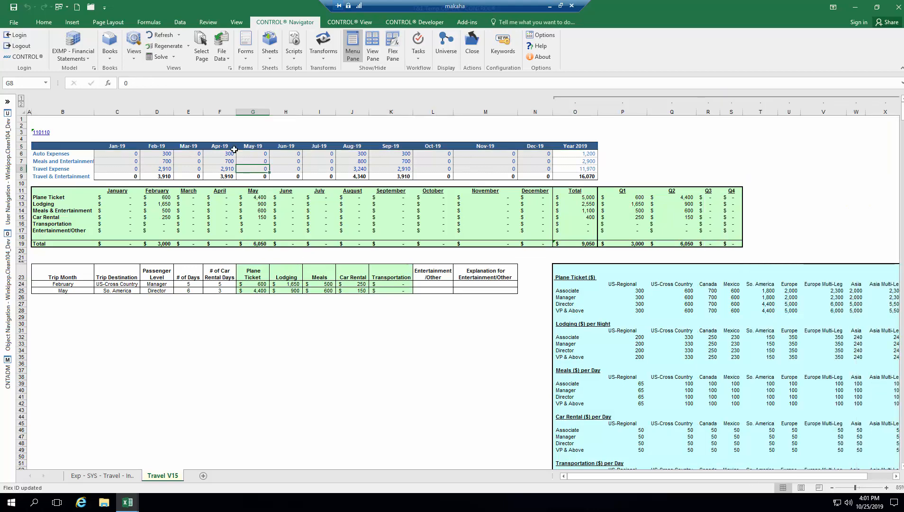
{"action": "left_click", "coordinate": [134, 51]}
{"action": "mouse_move", "coordinate": [151, 92]}
{"action": "left_click", "coordinate": [252, 104]}
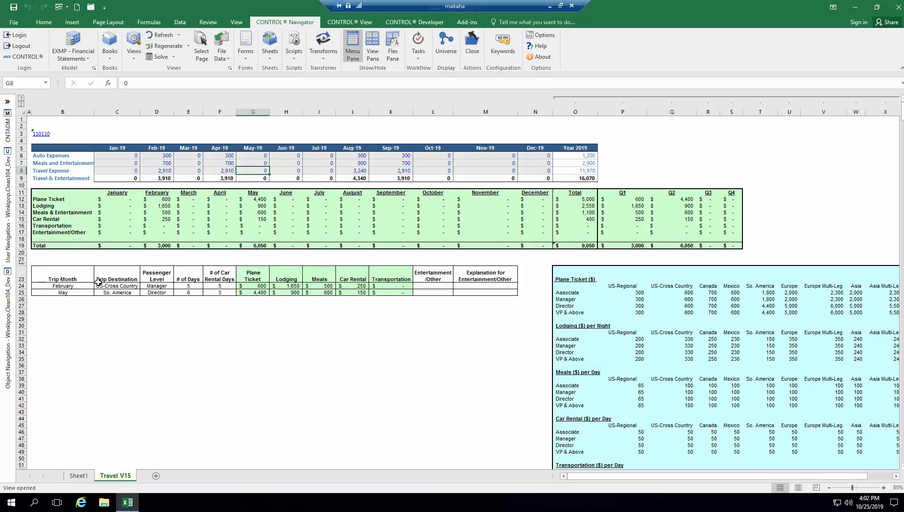
- Open the computational view EXP - SYS - Sub Acct - Travel - Input from the recent views
{"action": "left_click", "coordinate": [136, 60]}
{"action": "left_click", "coordinate": [143, 77]}
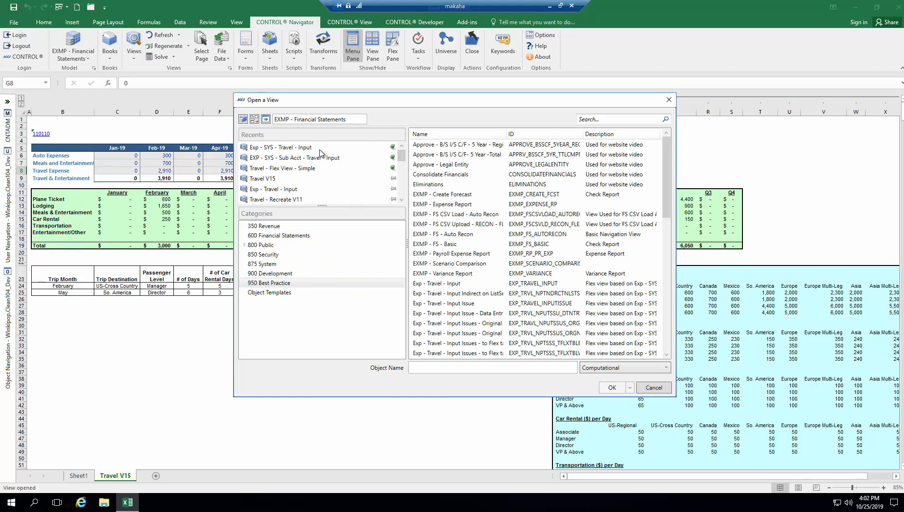
{"action": "left_click", "coordinate": [327, 157]}
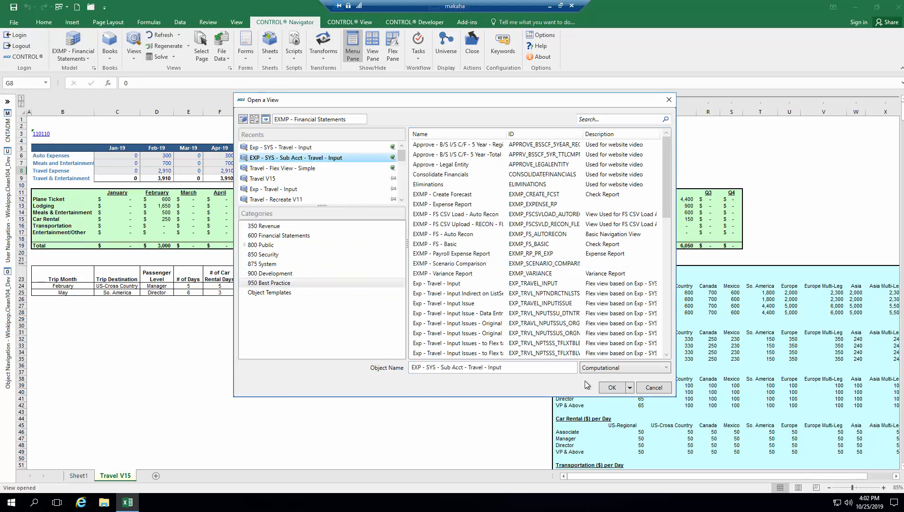
{"action": "left_click", "coordinate": [611, 388]}
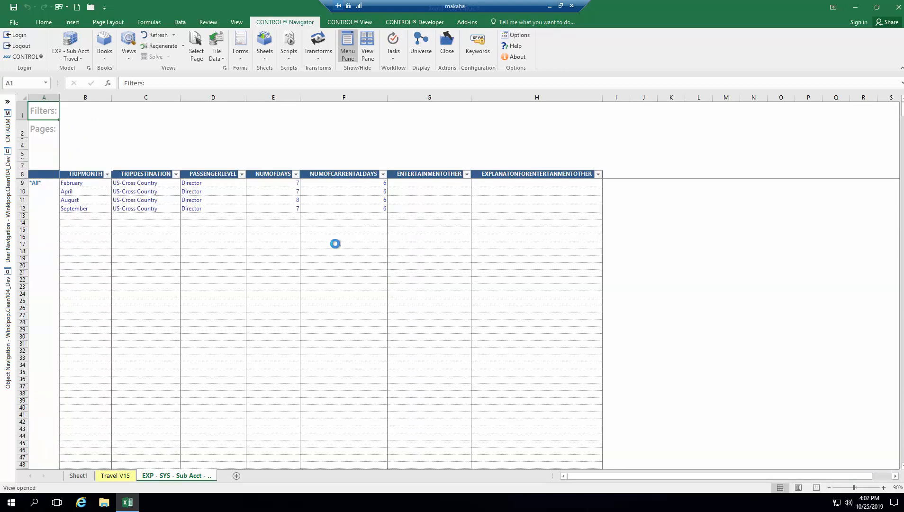
- Copy the sub-account trip table B8:F12, from TRIPMONTH through NUMOFCARRENTALDAYS, as flex formulas and return to the Travel V15 sheet
{"action": "left_click", "coordinate": [382, 209], "text": "shift"}
{"action": "right_click", "coordinate": [316, 187]}
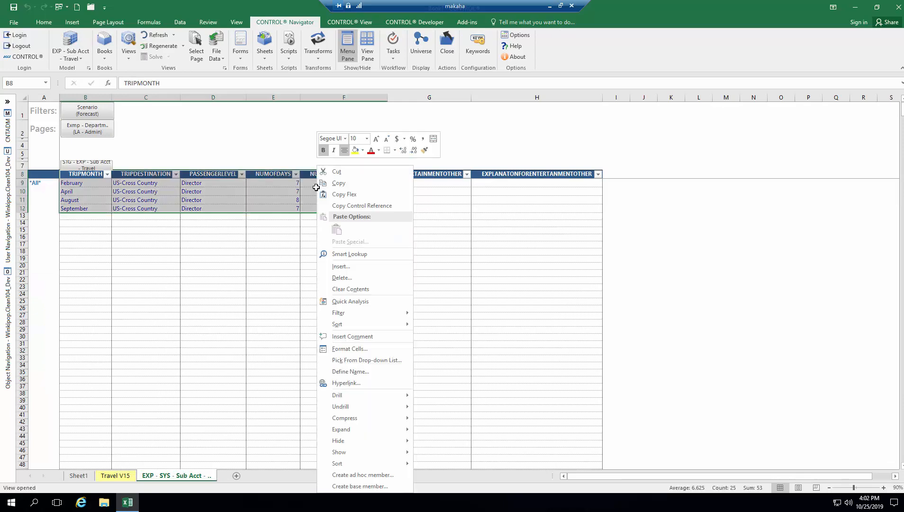
{"action": "left_click", "coordinate": [341, 194]}
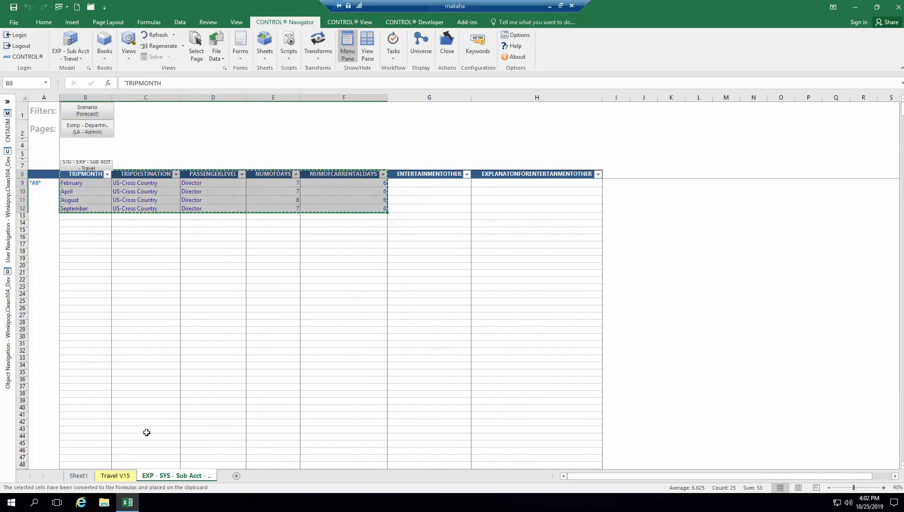
{"action": "left_click", "coordinate": [123, 475]}
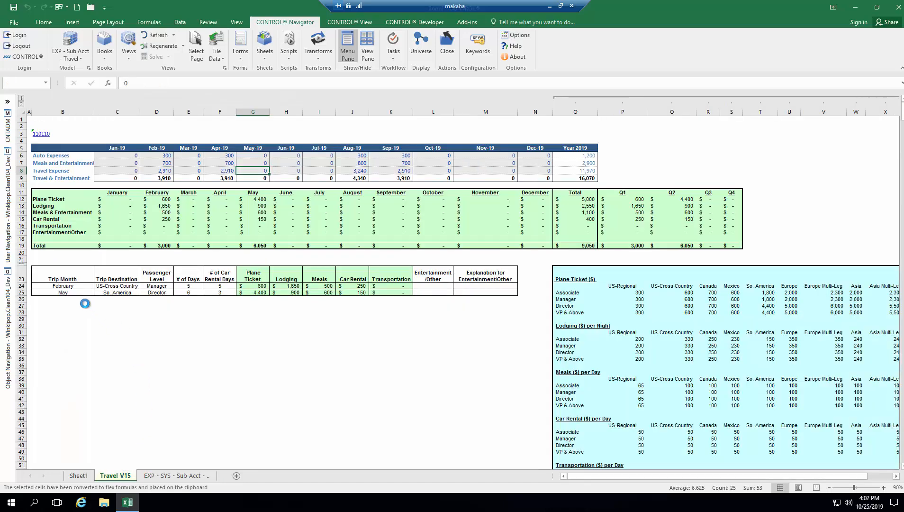
- Paste the copied trip flex formulas at B23 and copy the cost formulas in G25:K25 down to rows 26 and 27
{"action": "left_click", "coordinate": [63, 274]}
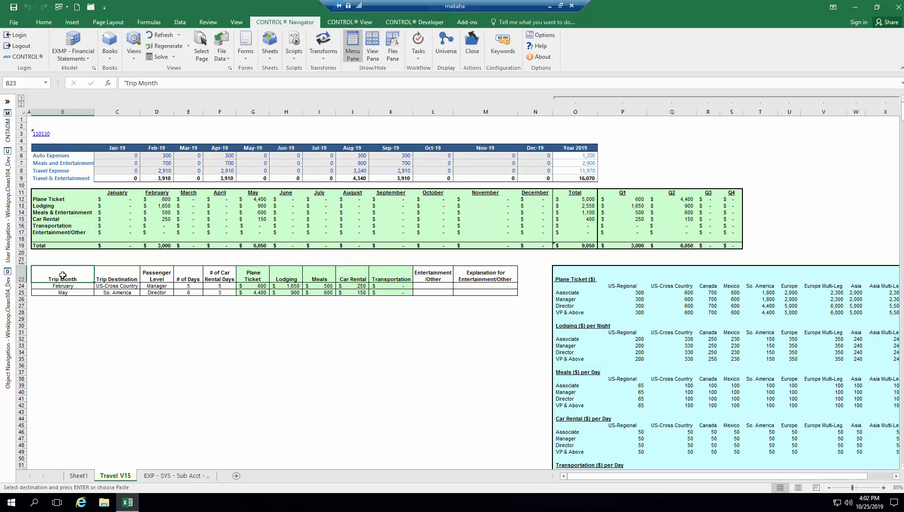
{"action": "key", "text": "ctrl+v"}
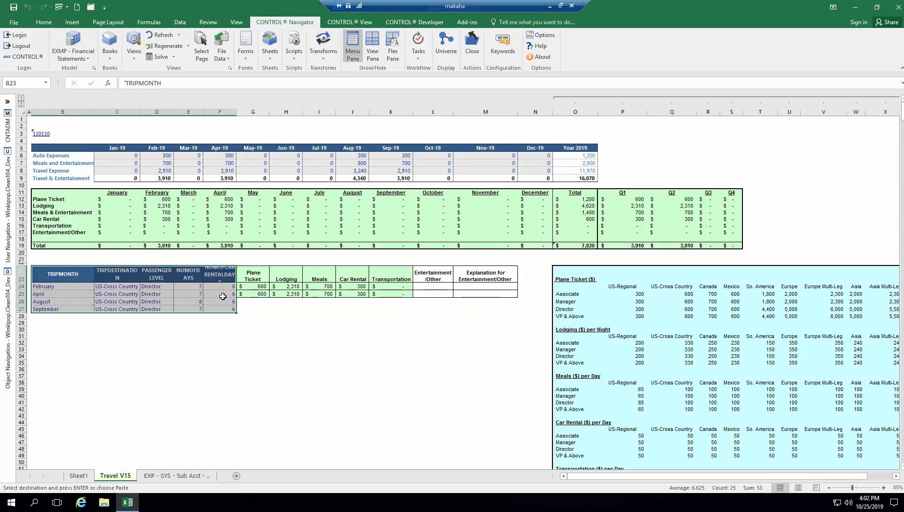
{"action": "left_click", "coordinate": [253, 295]}
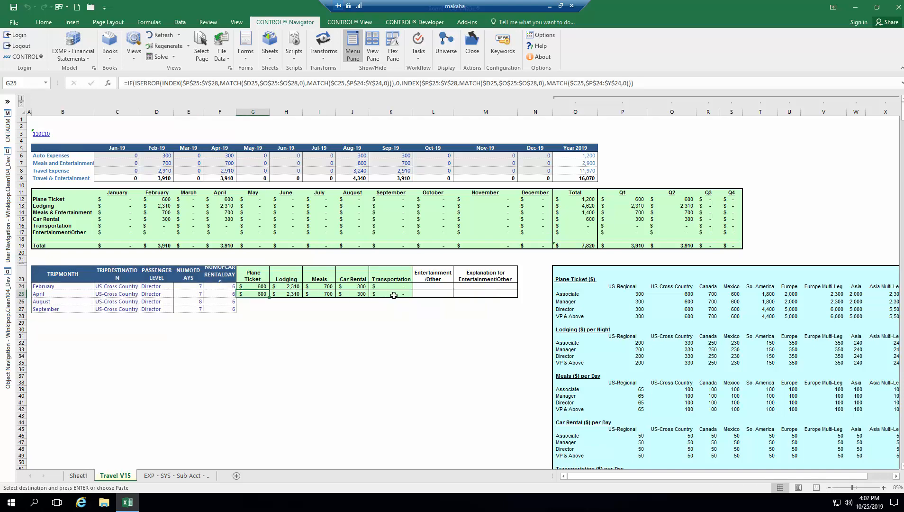
{"action": "left_click", "coordinate": [257, 303]}
{"action": "left_click_drag", "start_coordinate": [257, 303], "coordinate": [254, 310]}
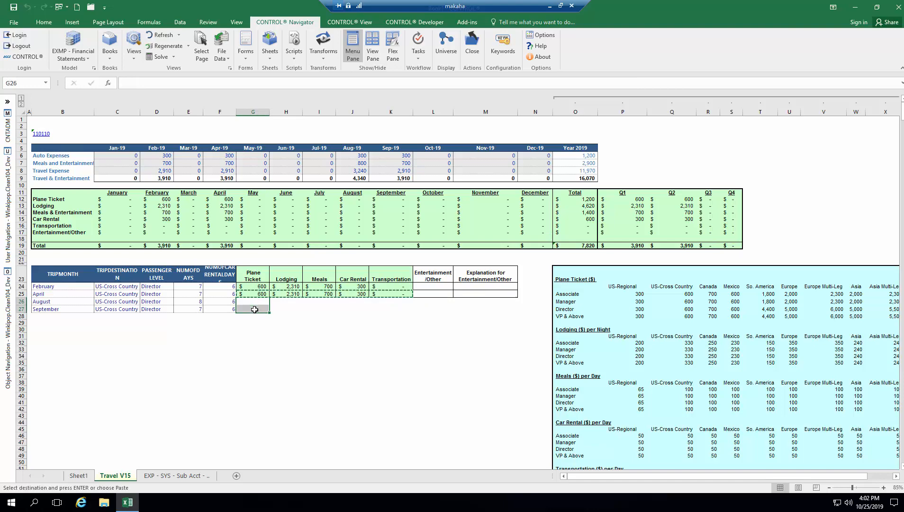
{"action": "key", "text": "ctrl+v"}
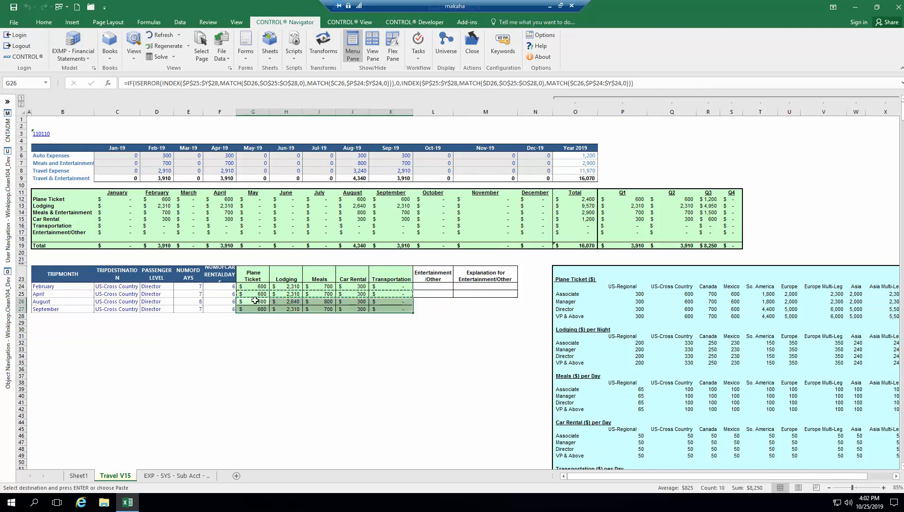
- Copy G8:H12 with the two entertainment columns from the EXP - SYS - Sub Acct sheet as flex formulas and paste them at L23 of Travel V15
{"action": "left_click", "coordinate": [176, 475]}
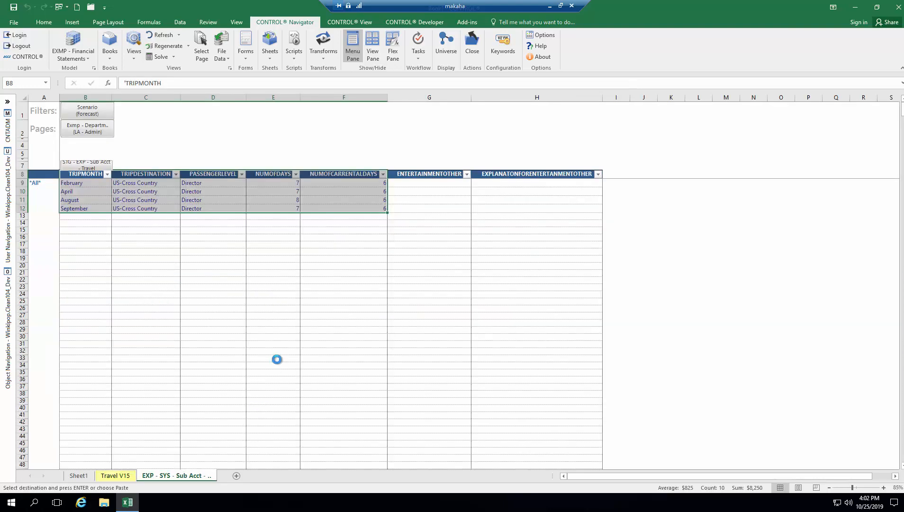
{"action": "left_click", "coordinate": [422, 175]}
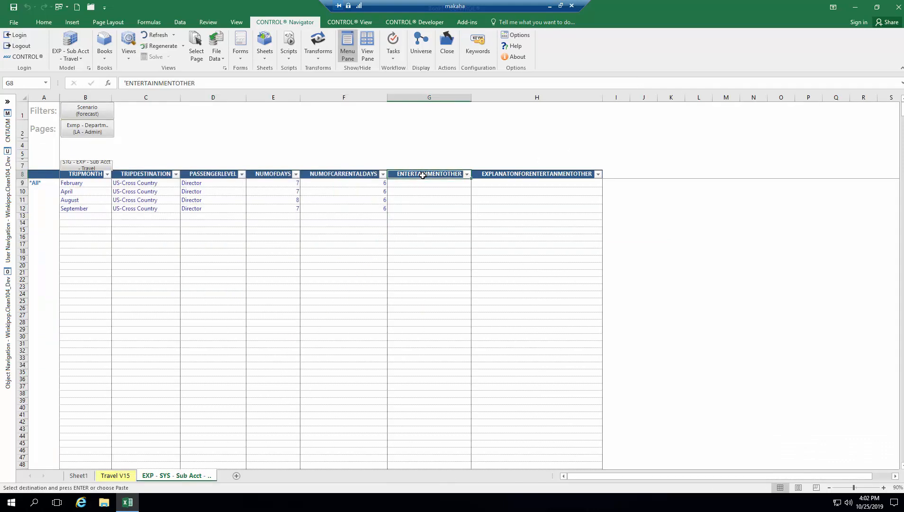
{"action": "left_click_drag", "start_coordinate": [543, 209], "coordinate": [542, 209]}
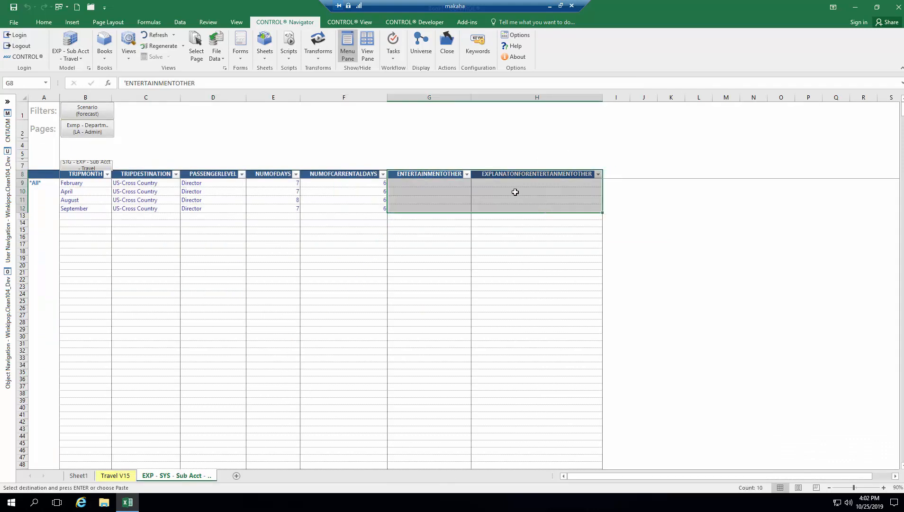
{"action": "right_click", "coordinate": [515, 190]}
{"action": "left_click", "coordinate": [542, 194]}
{"action": "left_click", "coordinate": [121, 476]}
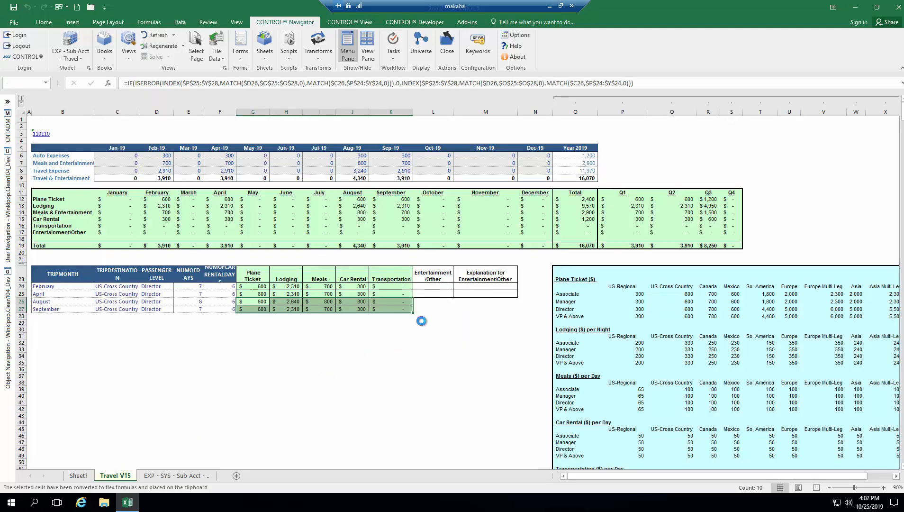
{"action": "left_click", "coordinate": [433, 277]}
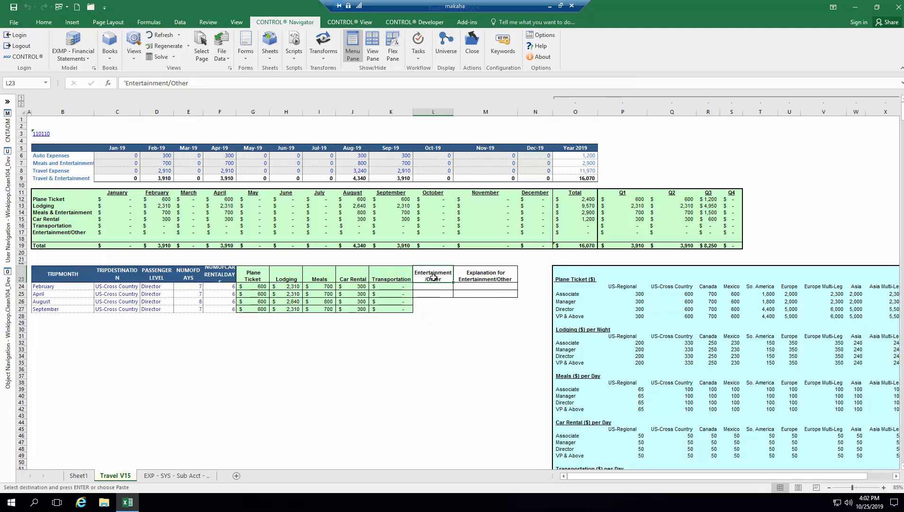
{"action": "key", "text": "ctrl+v"}
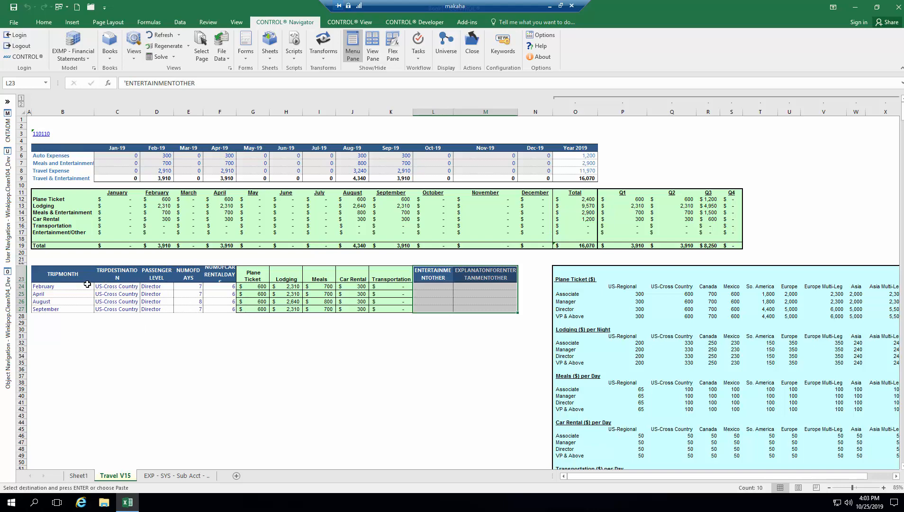
- Convert B23:M27 into a flex table with review, setting the row and column change methods to add or delete from the table
{"action": "left_click", "coordinate": [69, 277]}
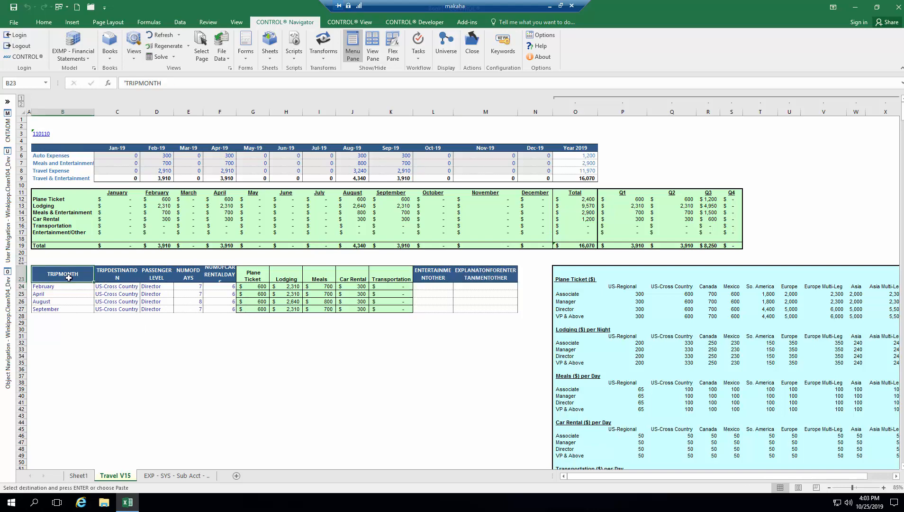
{"action": "left_click", "coordinate": [495, 305], "text": "shift"}
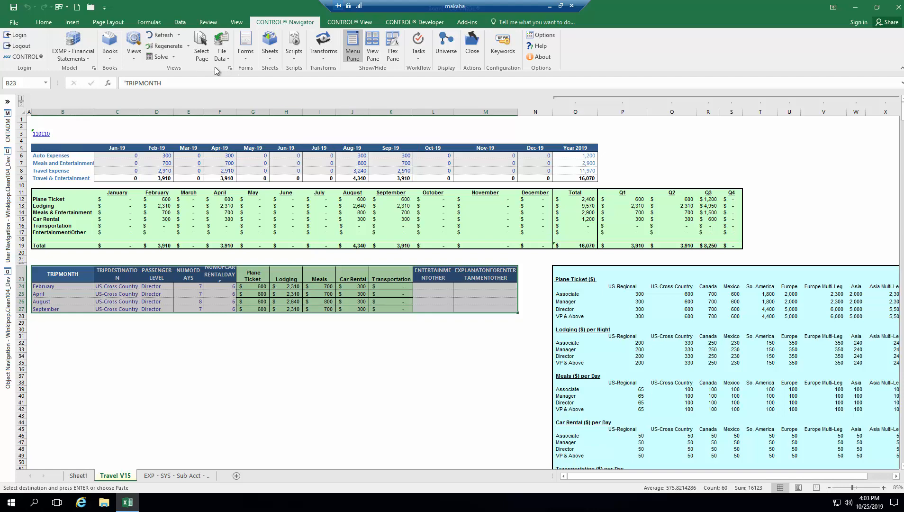
{"action": "left_click", "coordinate": [358, 22]}
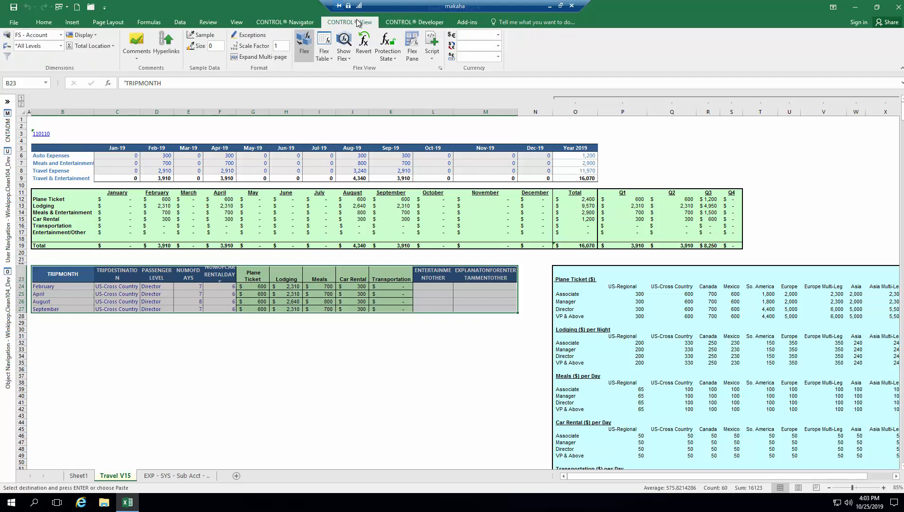
{"action": "left_click", "coordinate": [332, 59]}
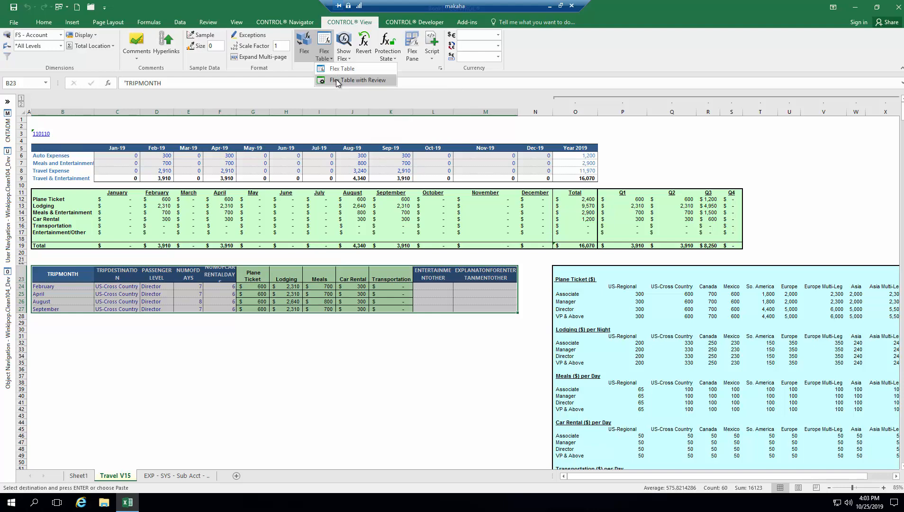
{"action": "left_click", "coordinate": [337, 80]}
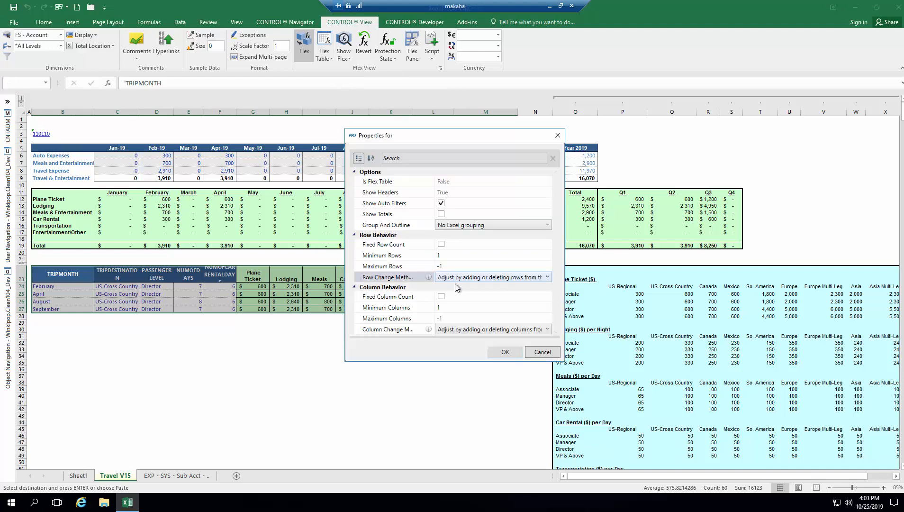
{"action": "left_click", "coordinate": [481, 280]}
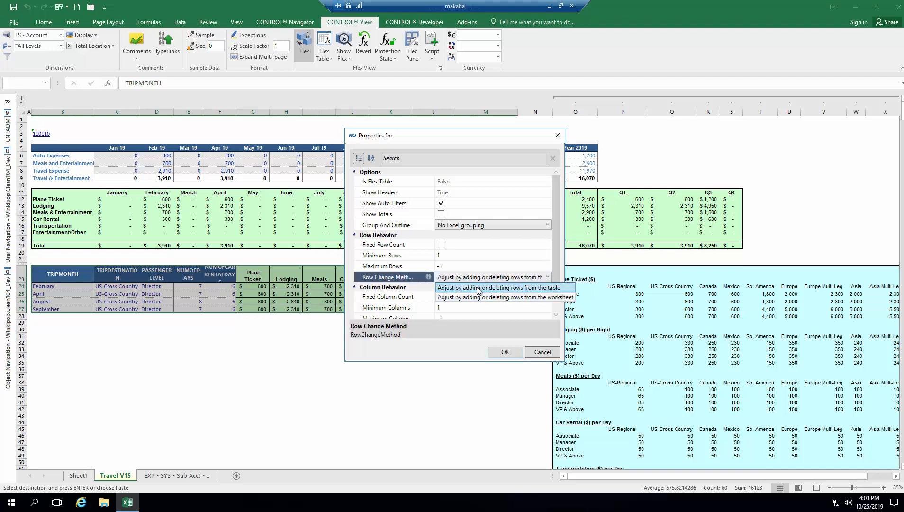
{"action": "left_click", "coordinate": [479, 287]}
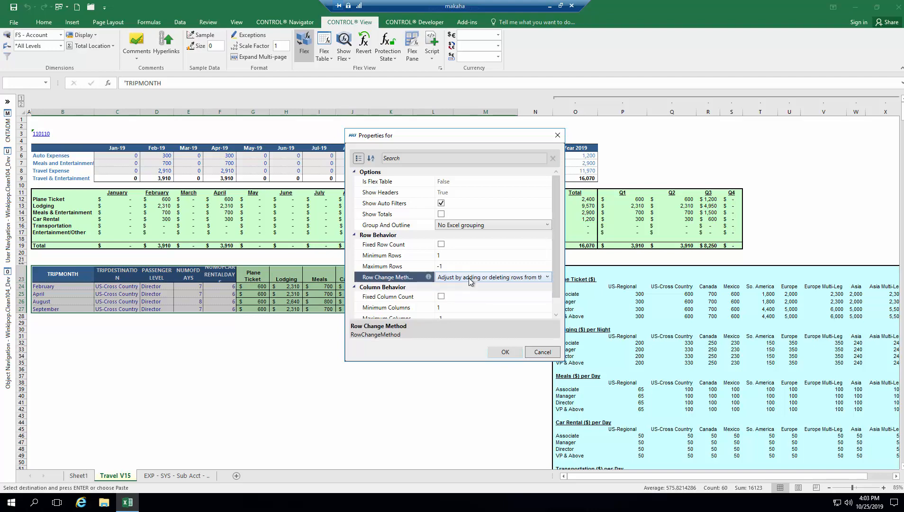
{"action": "left_click", "coordinate": [557, 314]}
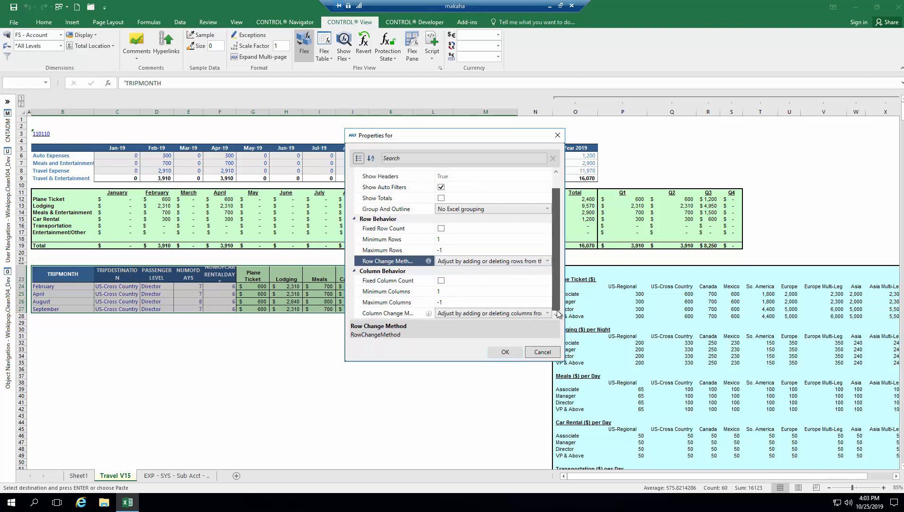
{"action": "left_click", "coordinate": [497, 313]}
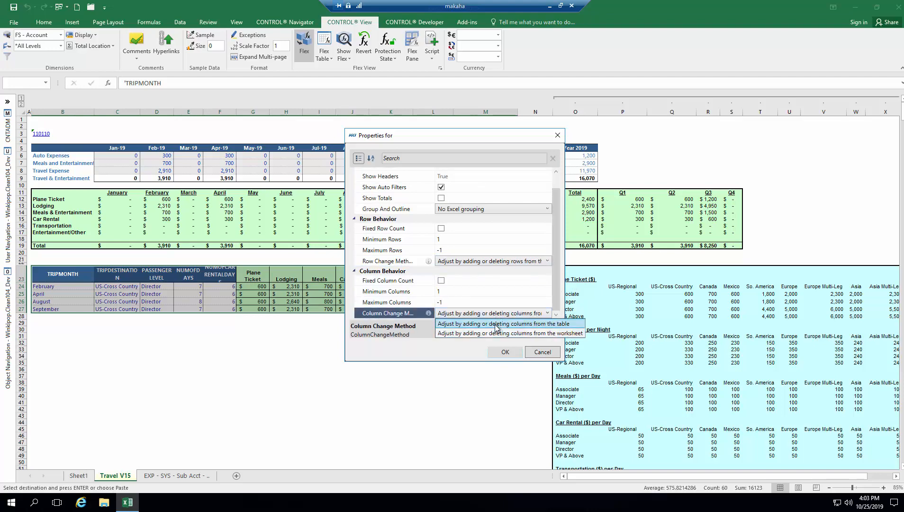
{"action": "left_click", "coordinate": [496, 325]}
{"action": "left_click", "coordinate": [505, 351]}
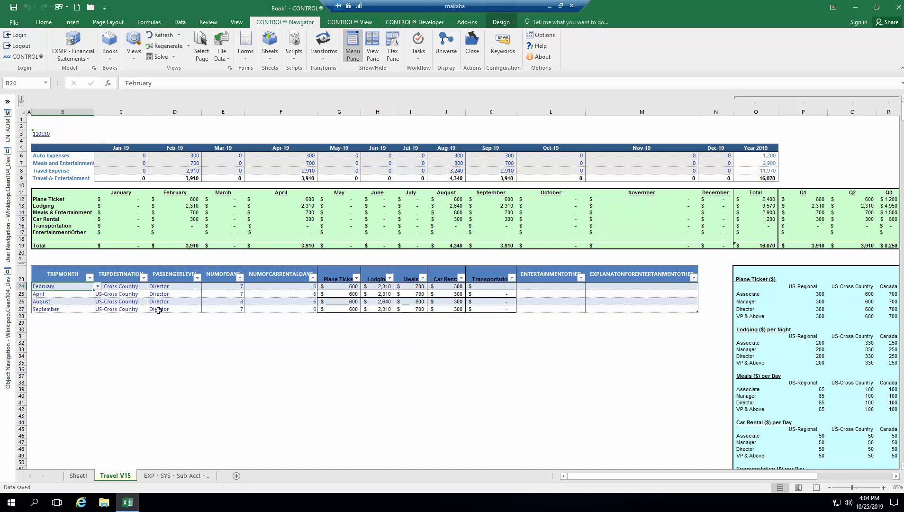
- Set the EXMP_DEPT argument of the trip cells B24:F27 to an Indirect reference to cell $B$3
{"action": "left_click", "coordinate": [305, 309], "text": "shift"}
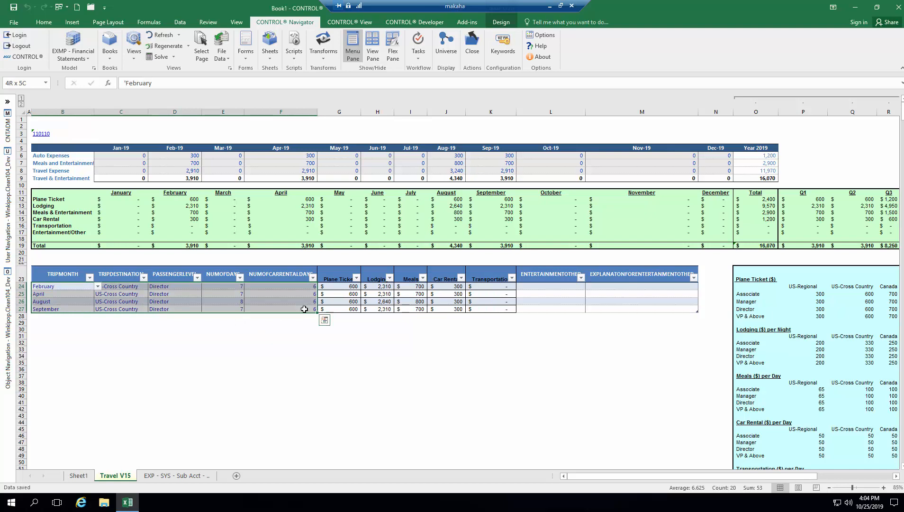
{"action": "left_click", "coordinate": [396, 46]}
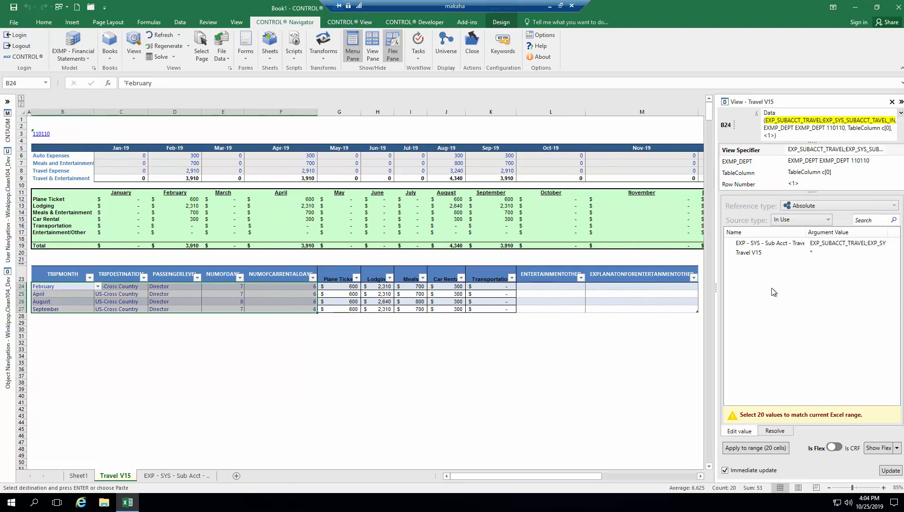
{"action": "left_click", "coordinate": [758, 161]}
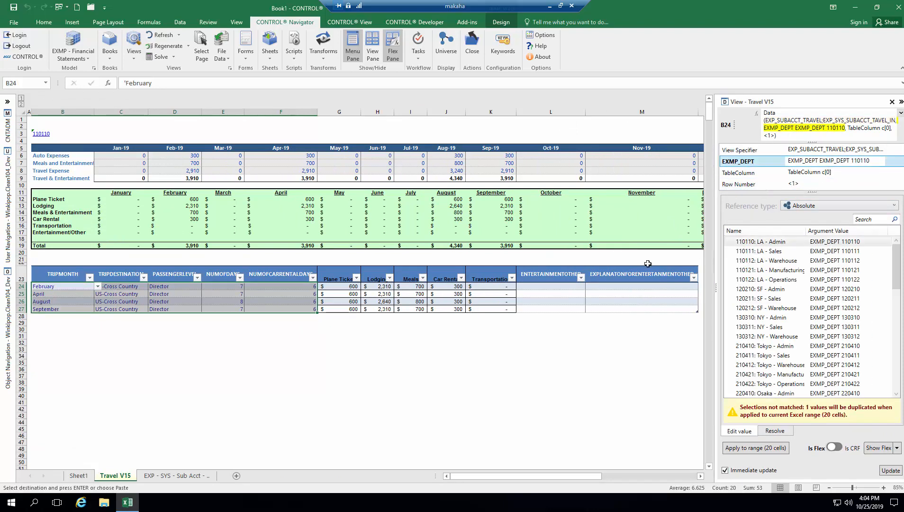
{"action": "left_click", "coordinate": [852, 208]}
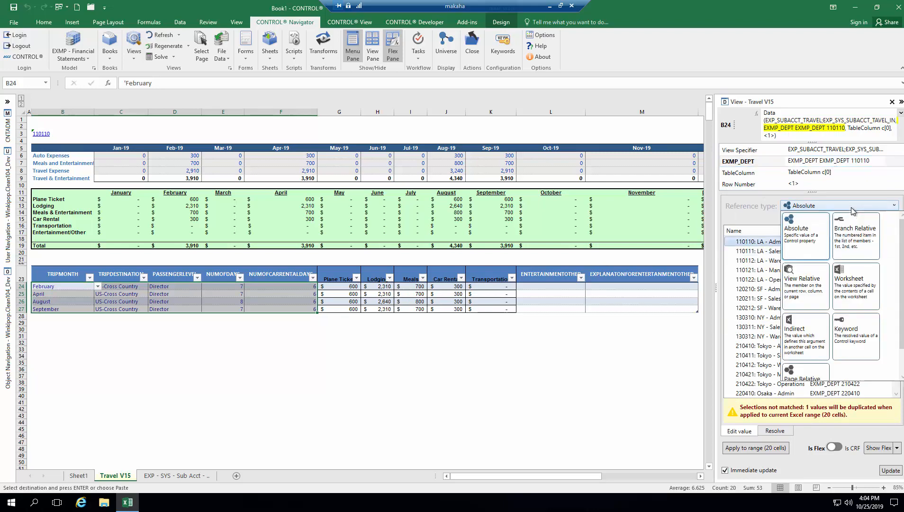
{"action": "left_click", "coordinate": [812, 350]}
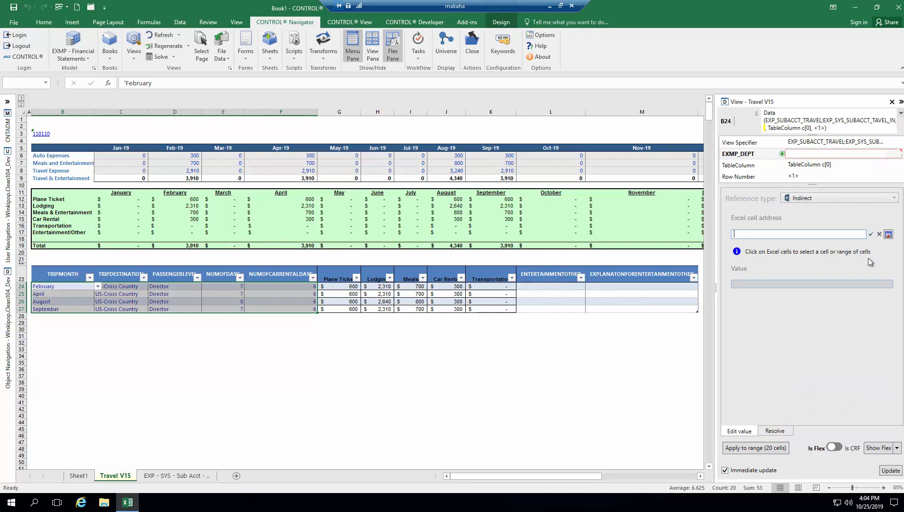
{"action": "left_click", "coordinate": [888, 234]}
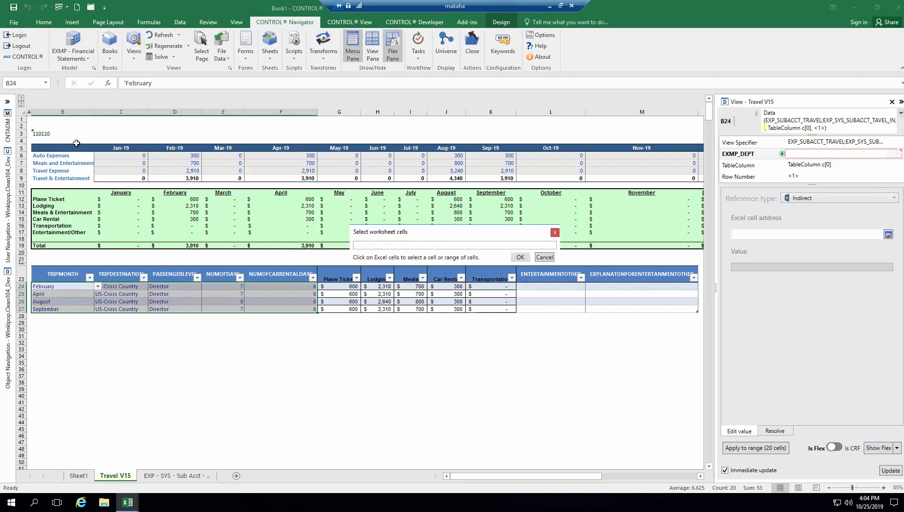
{"action": "left_click", "coordinate": [43, 135]}
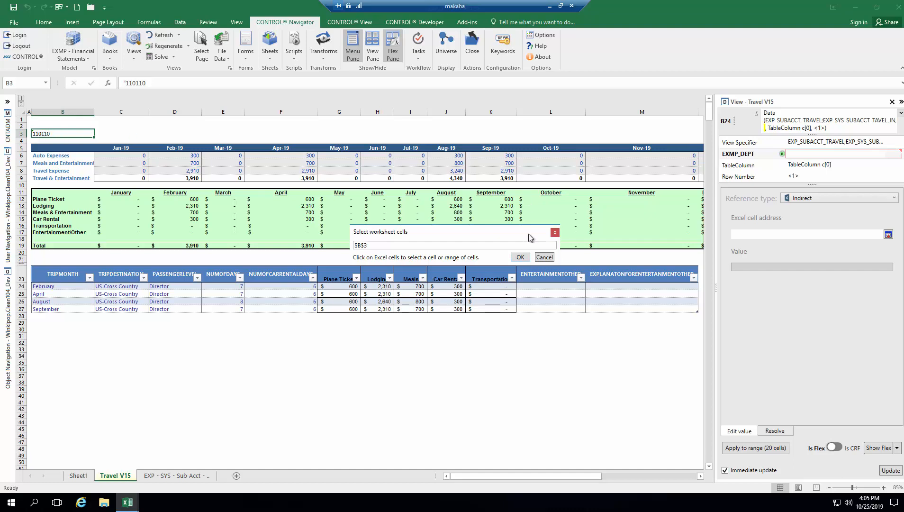
{"action": "left_click", "coordinate": [521, 257]}
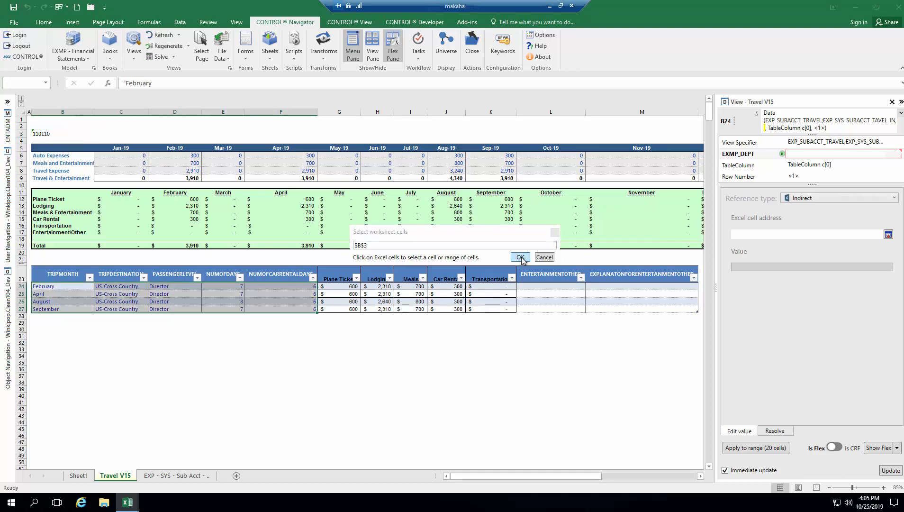
{"action": "left_click", "coordinate": [536, 286]}
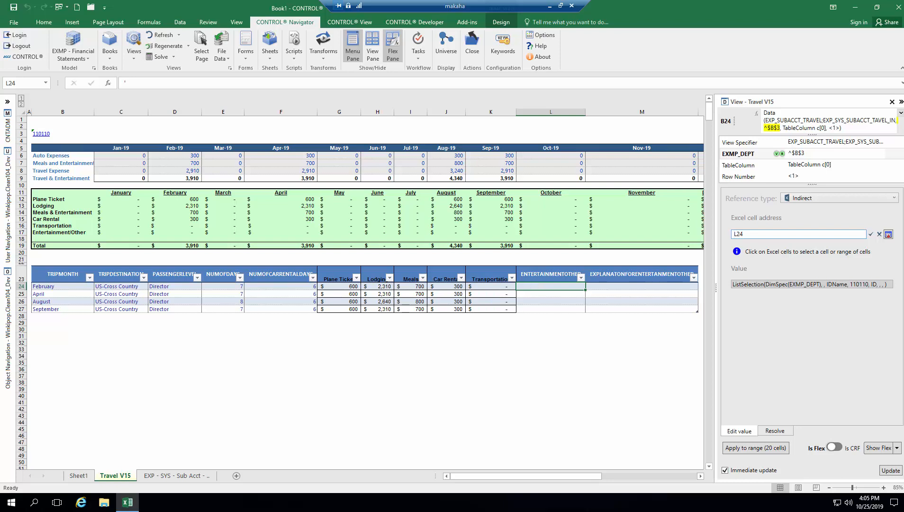
{"action": "key", "text": "Escape"}
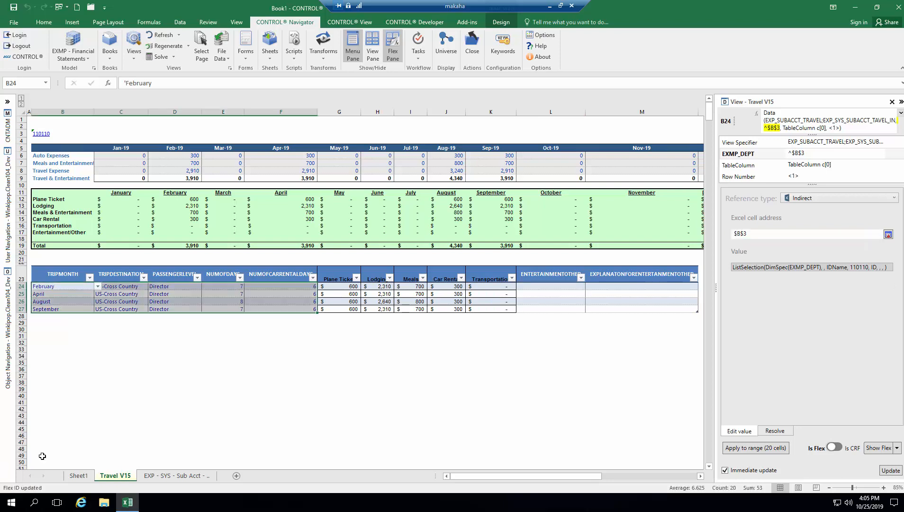
- Set the EXMP_DEPT argument of the entertainment cells L24:M27 to an Indirect reference to cell $B$3 and apply it to the range
{"action": "left_click", "coordinate": [557, 287]}
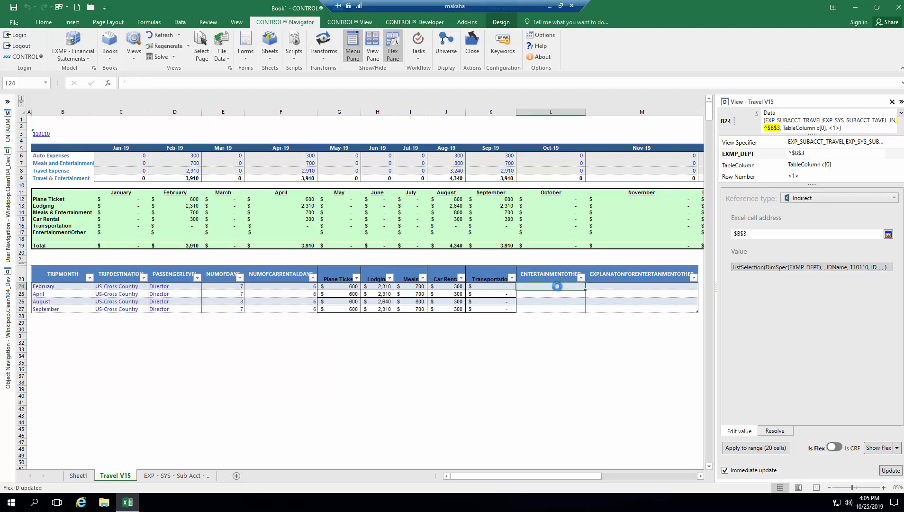
{"action": "left_click", "coordinate": [634, 307], "text": "shift"}
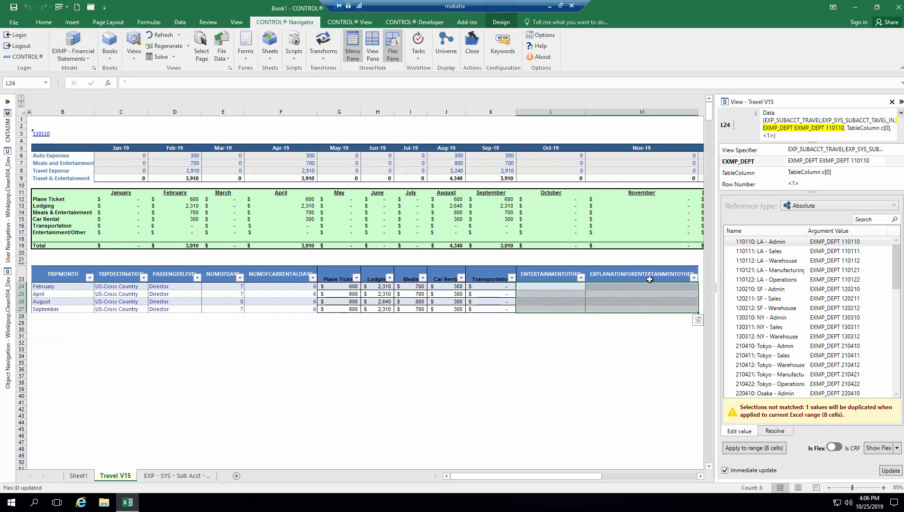
{"action": "left_click", "coordinate": [814, 206]}
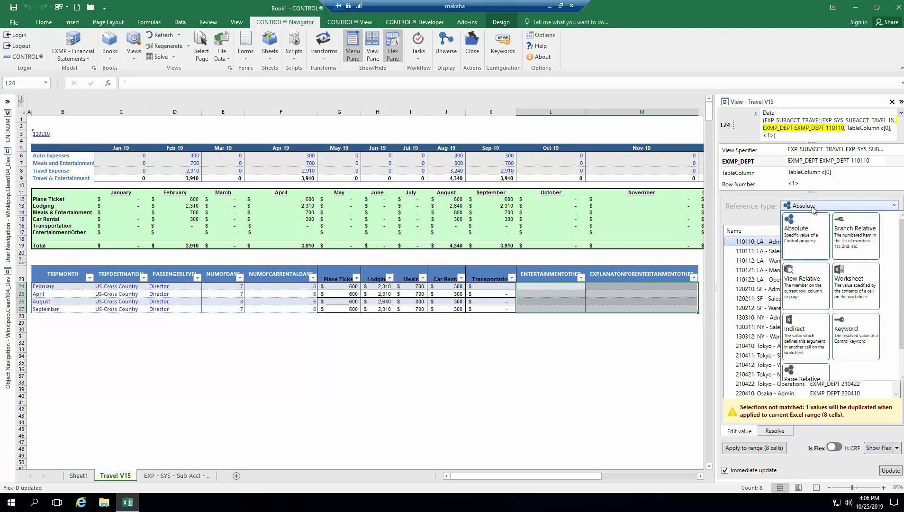
{"action": "left_click", "coordinate": [806, 337]}
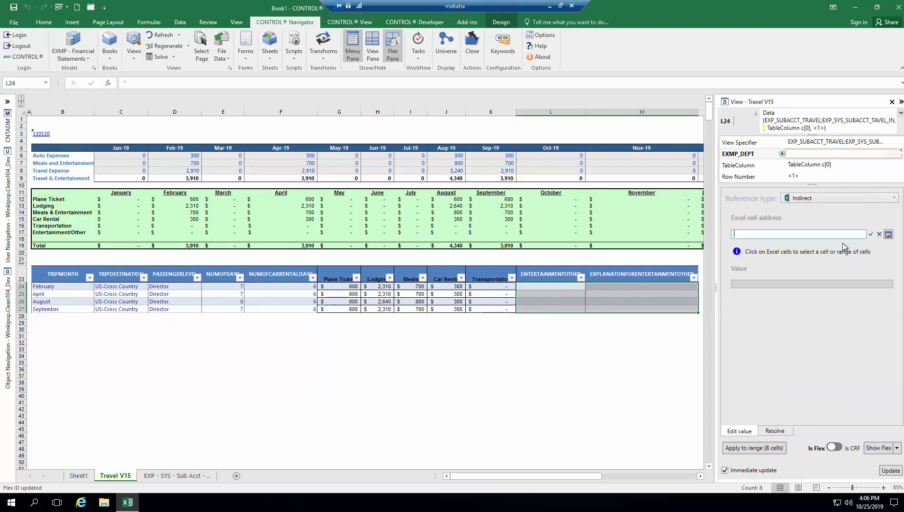
{"action": "left_click", "coordinate": [889, 234]}
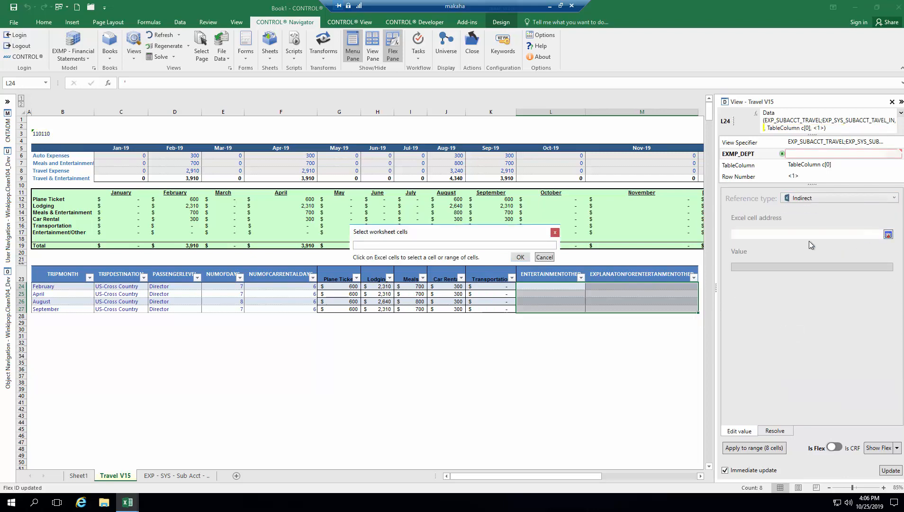
{"action": "left_click", "coordinate": [41, 133]}
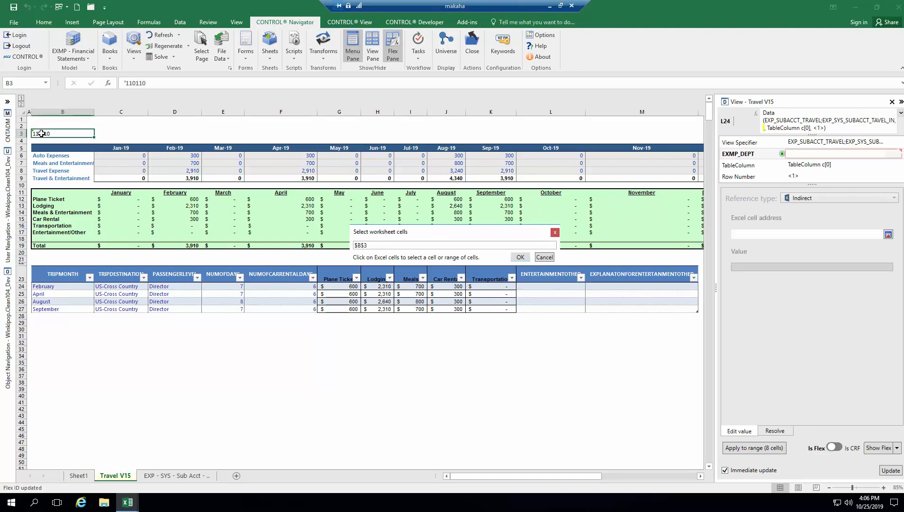
{"action": "left_click", "coordinate": [520, 257]}
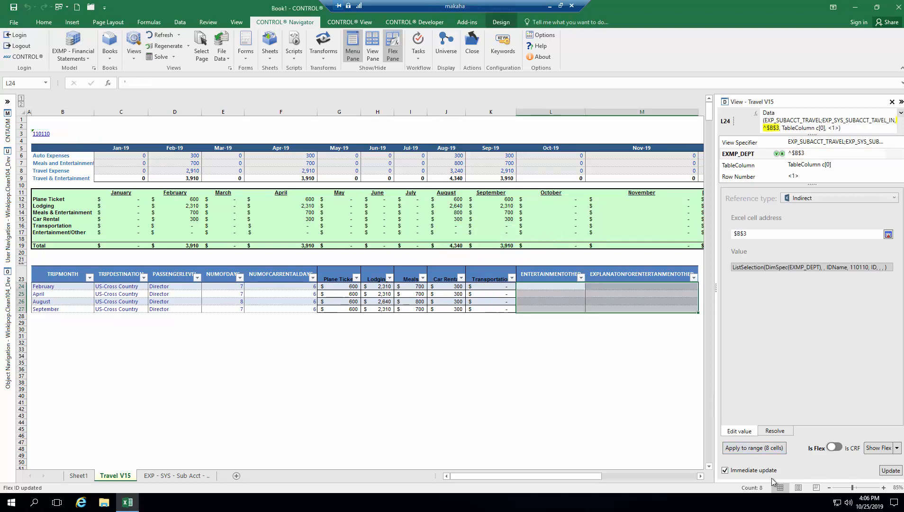
{"action": "left_click", "coordinate": [754, 453]}
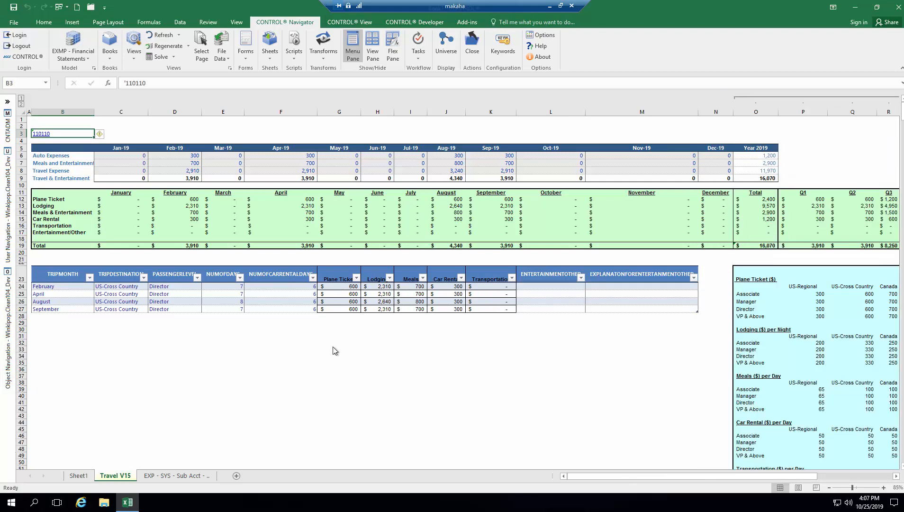
- Switch the department in cell B3 to 110111 LA - Sales
{"action": "double_click", "coordinate": [46, 135]}
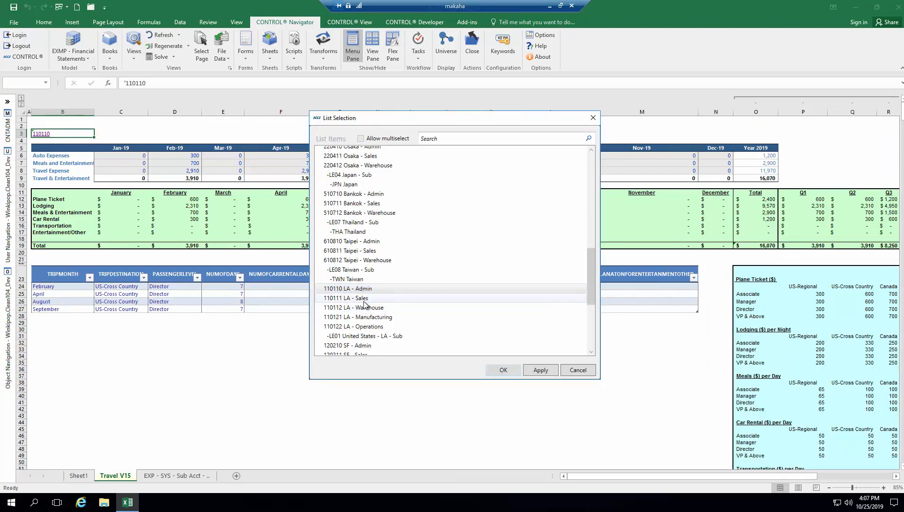
{"action": "left_click", "coordinate": [364, 298]}
{"action": "left_click", "coordinate": [505, 373]}
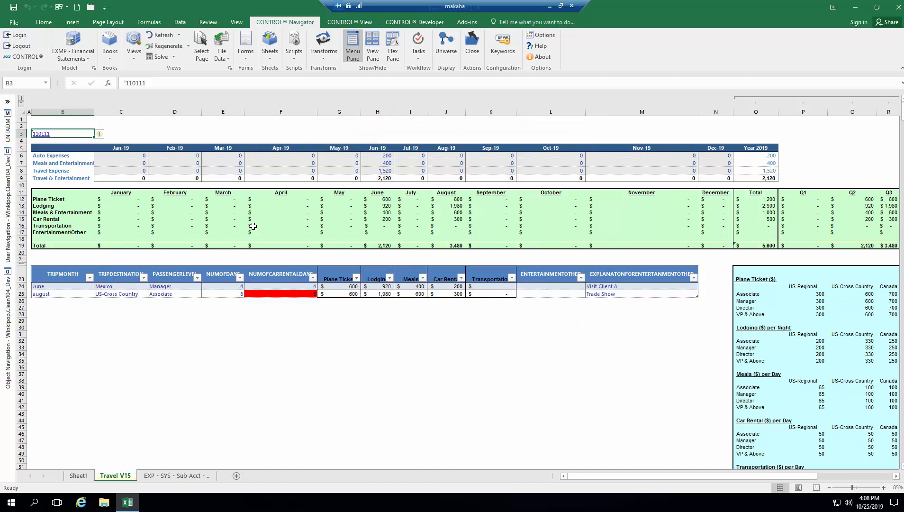
- Save the Travel V15 view for all users
{"action": "left_click", "coordinate": [134, 60]}
{"action": "mouse_move", "coordinate": [160, 92]}
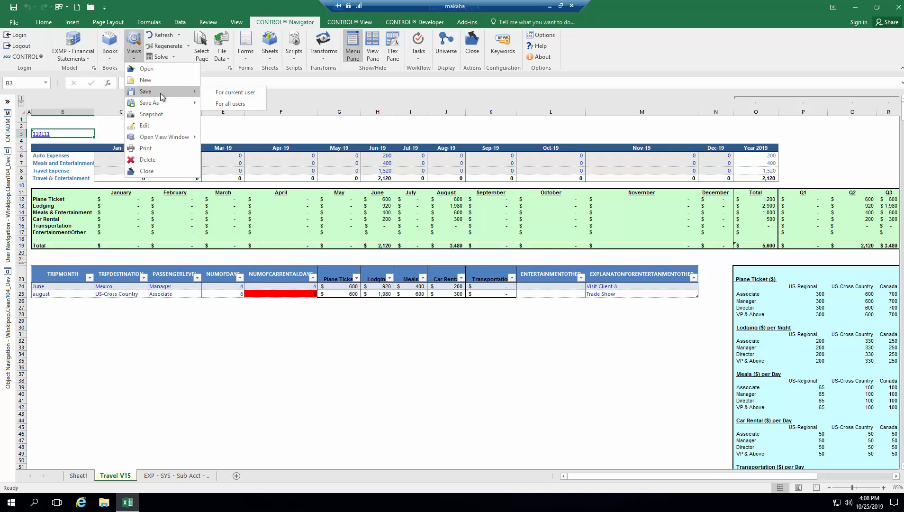
{"action": "left_click", "coordinate": [231, 103]}
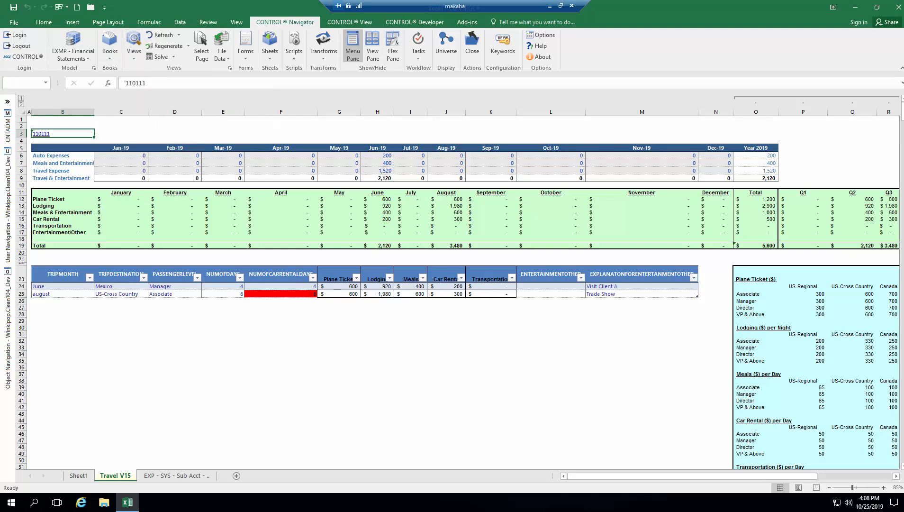
{"action": "left_click", "coordinate": [280, 225]}
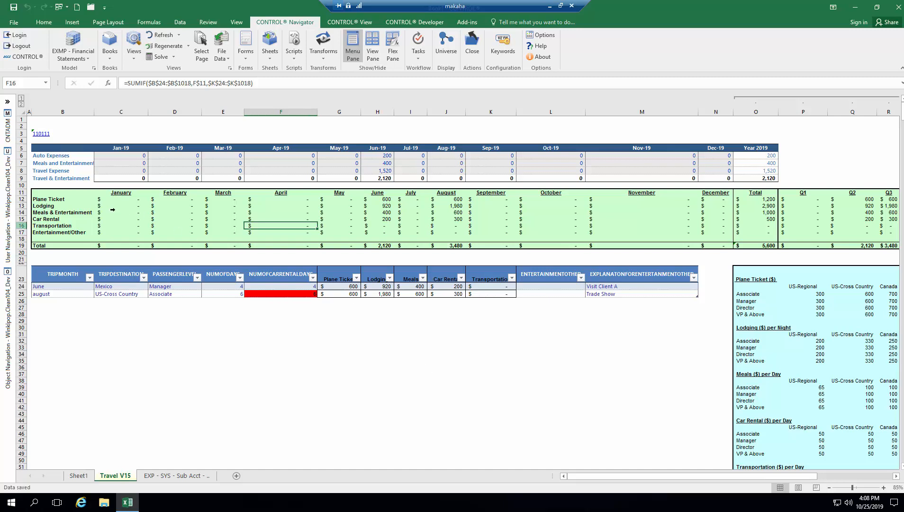
- Inspect the January plane ticket formula and account input cells, and look over the protection state options for the flex view
{"action": "left_click", "coordinate": [129, 201]}
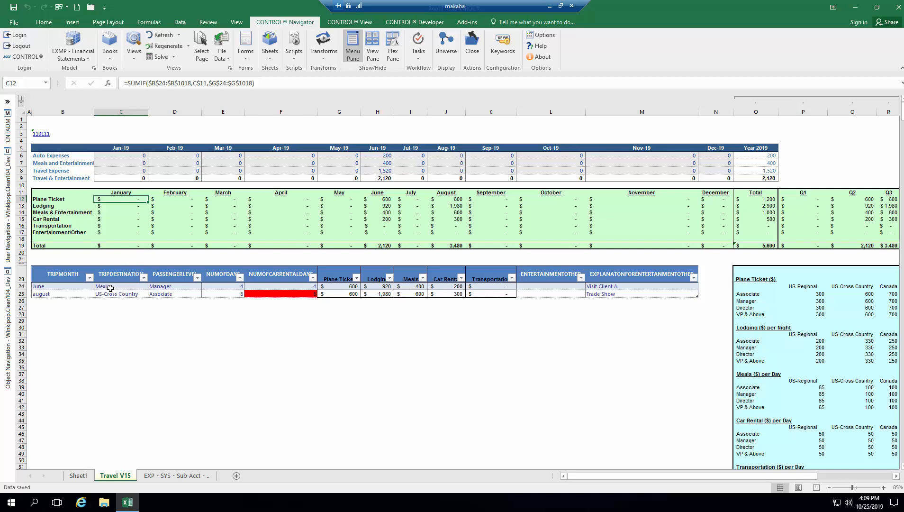
{"action": "left_click", "coordinate": [130, 164]}
{"action": "left_click", "coordinate": [130, 157]}
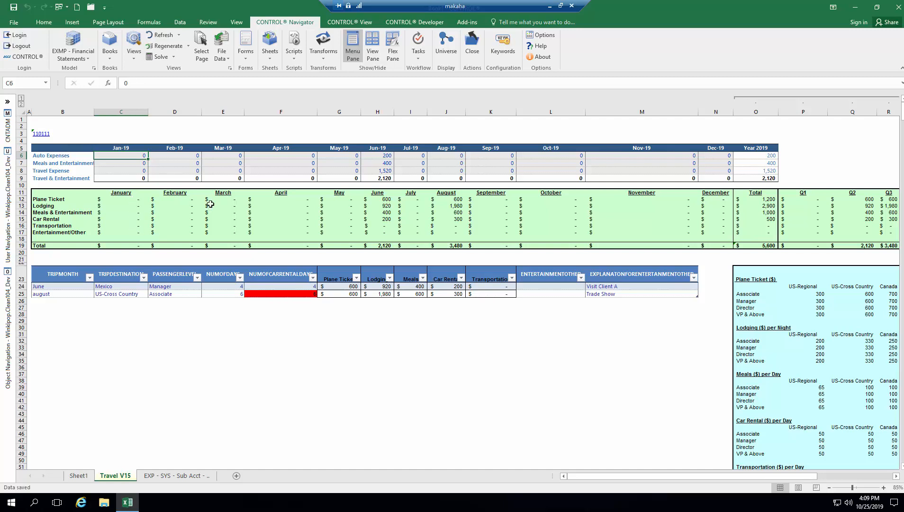
{"action": "left_click", "coordinate": [349, 23]}
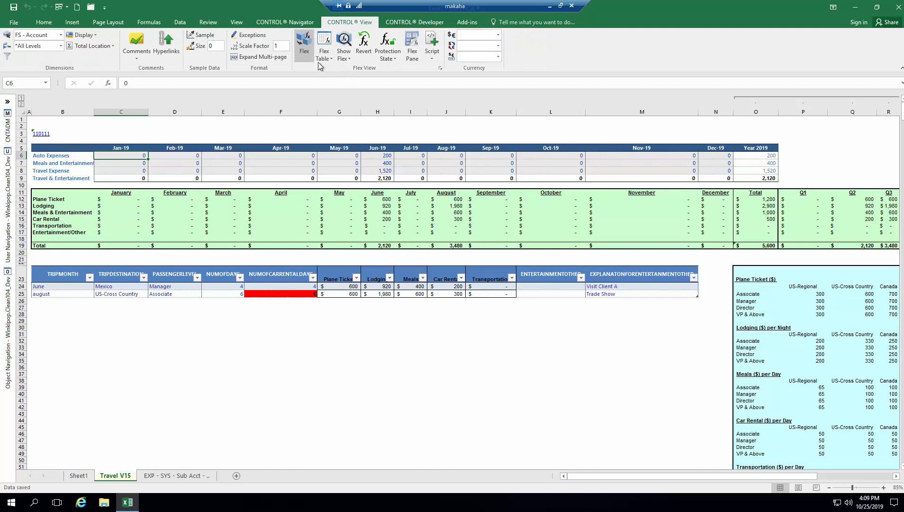
{"action": "left_click", "coordinate": [395, 59]}
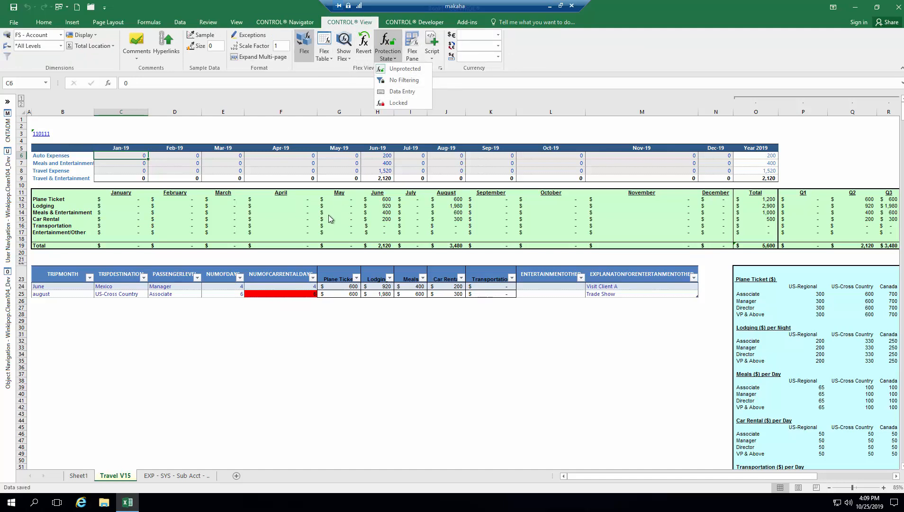
{"action": "left_click", "coordinate": [309, 204]}
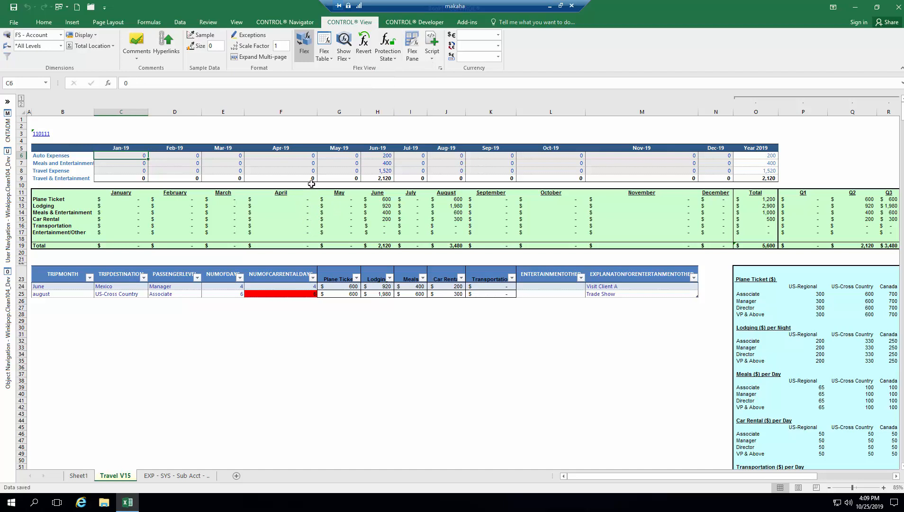